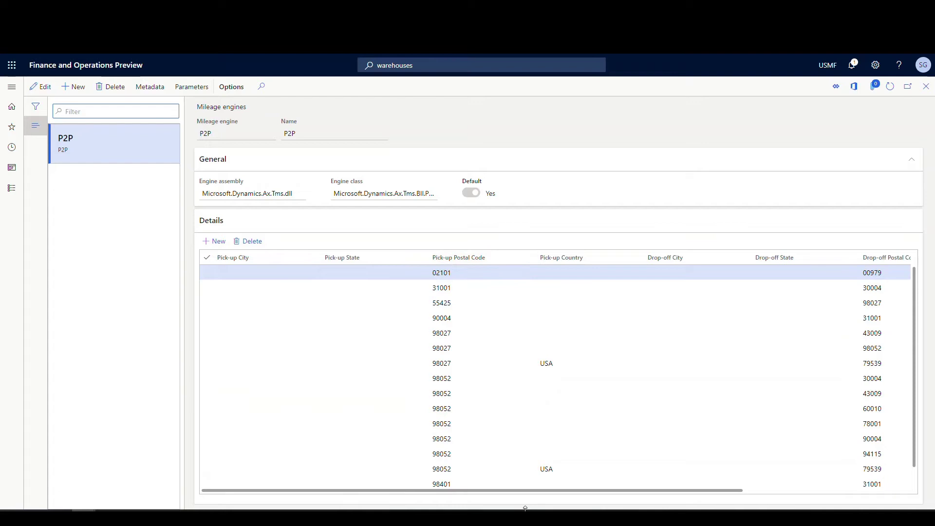
Review the P2P mileage engine's details, checking the pick-up and drop-off postal codes, countries and miles
left_click_drag(518, 491, 724, 489)
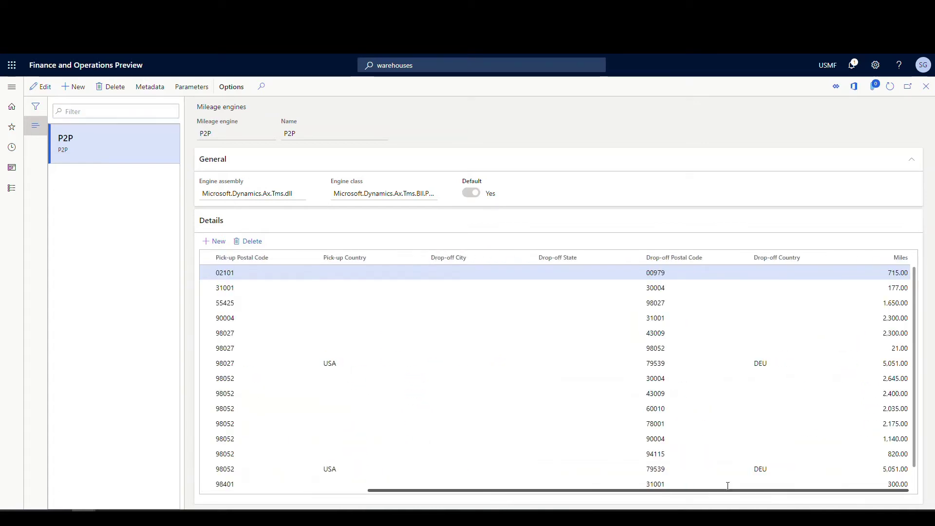
scroll(902, 450, "down", 1)
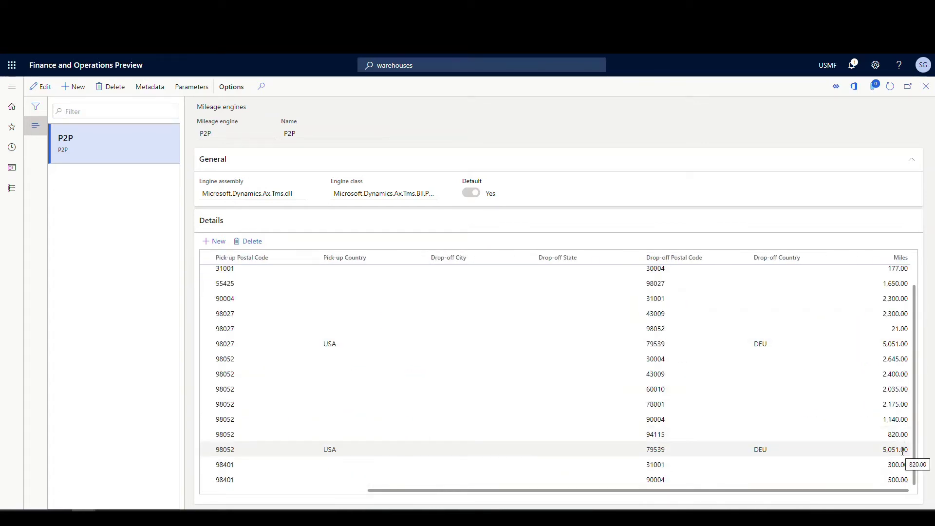
scroll(902, 450, "up", 1)
scroll(902, 450, "down", 1)
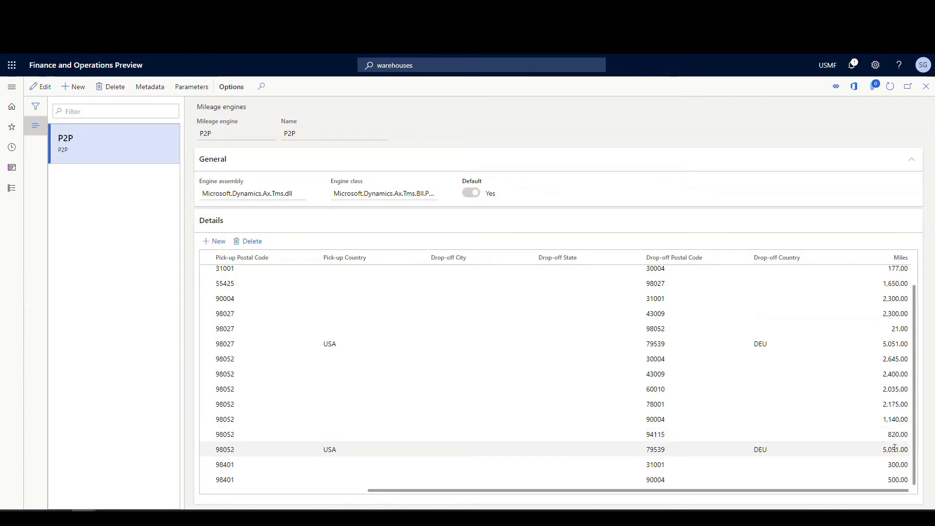
scroll(828, 389, "up", 1)
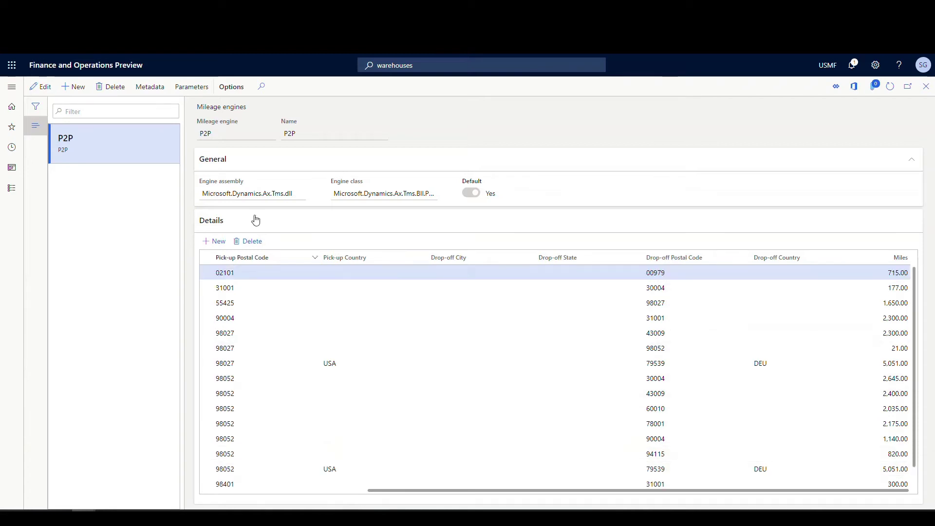
Open the transit time engines and review the PointToPoint engine's service and pick-up details
left_click(12, 88)
left_click(322, 276)
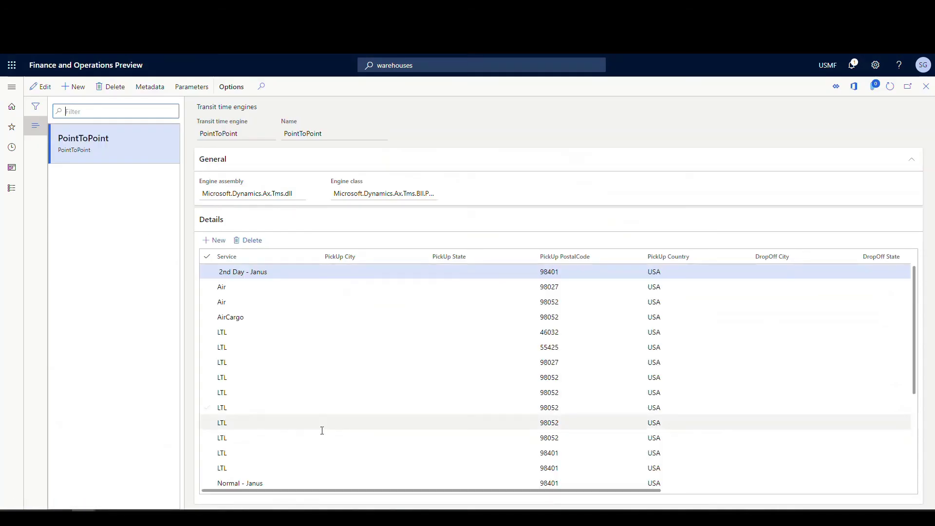
scroll(339, 421, "down", 10)
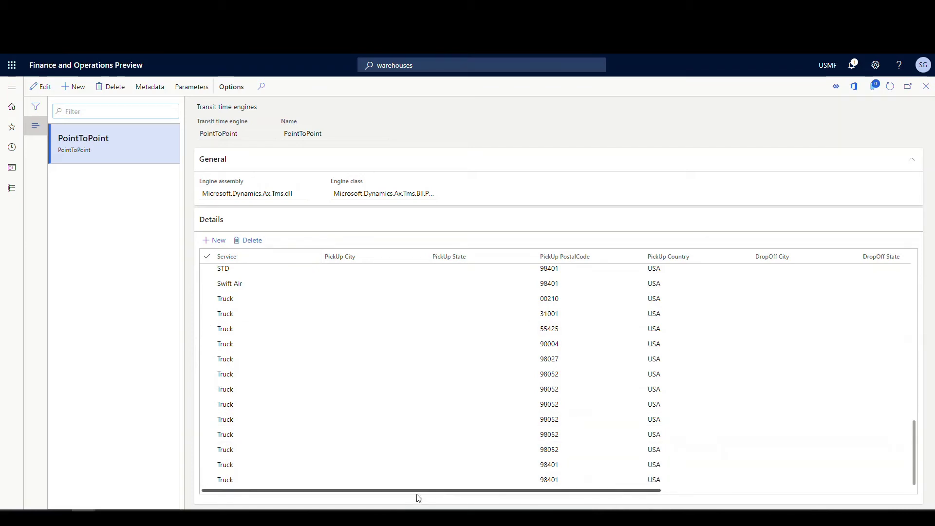
left_click_drag(359, 491, 275, 502)
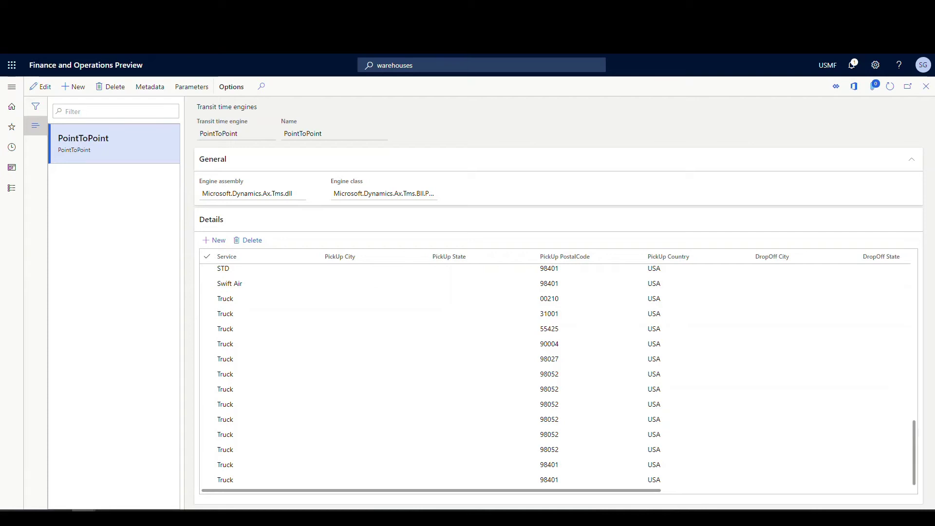
Open the Transportation management break masters and compare the values and units of the Milage and Weight masters
left_click(12, 87)
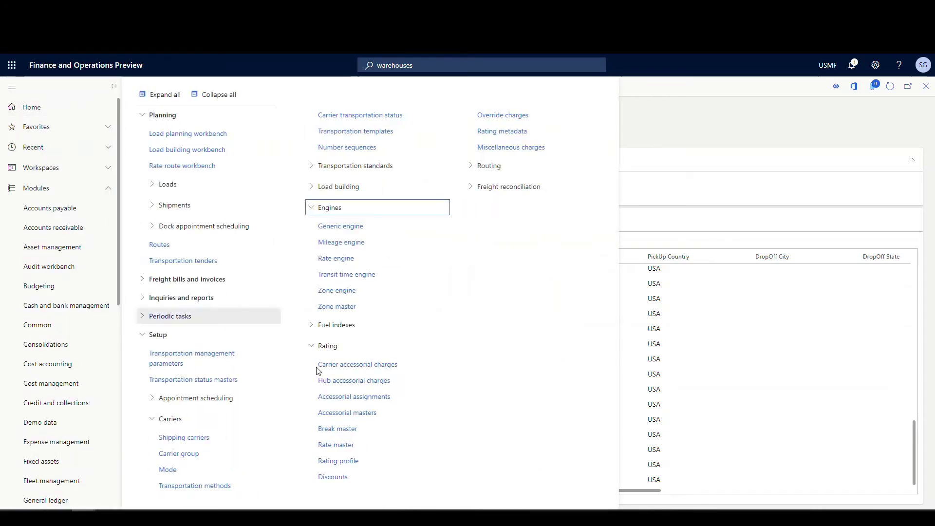
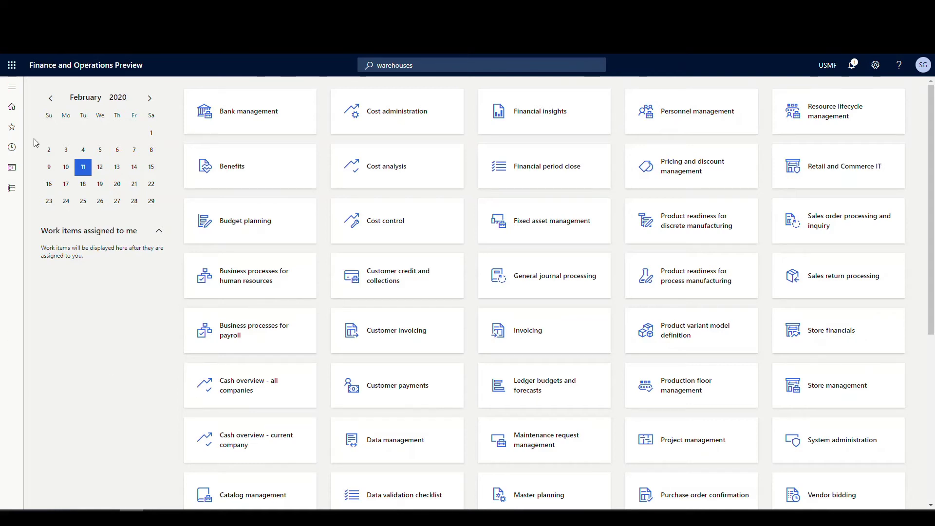
left_click(13, 88)
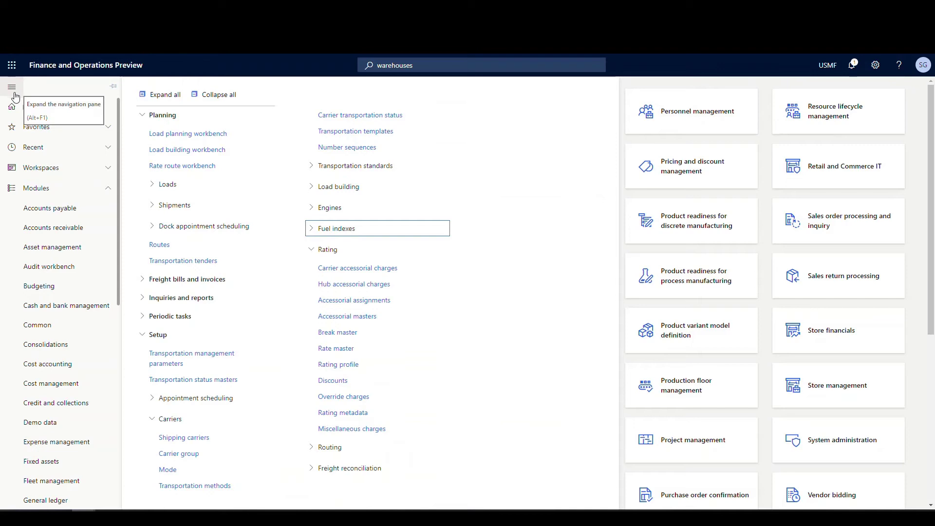
scroll(90, 454, "down", 8)
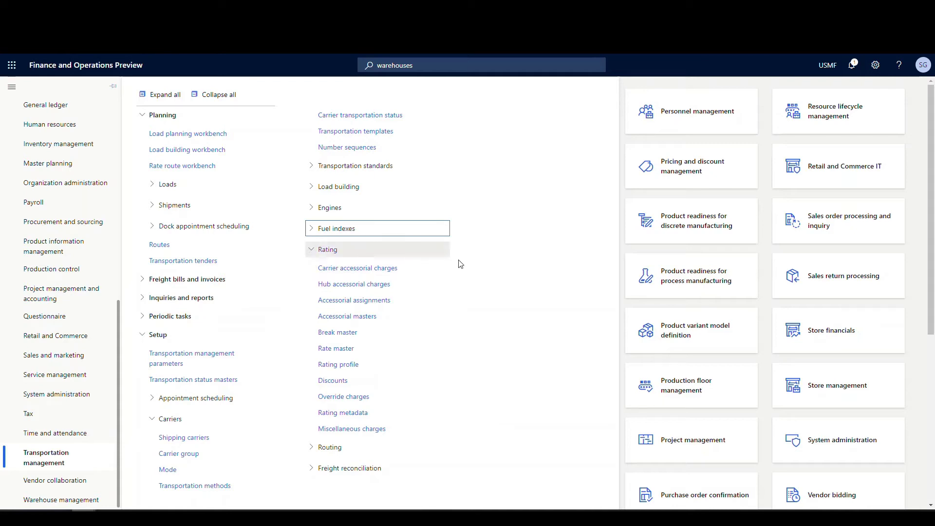
left_click(340, 337)
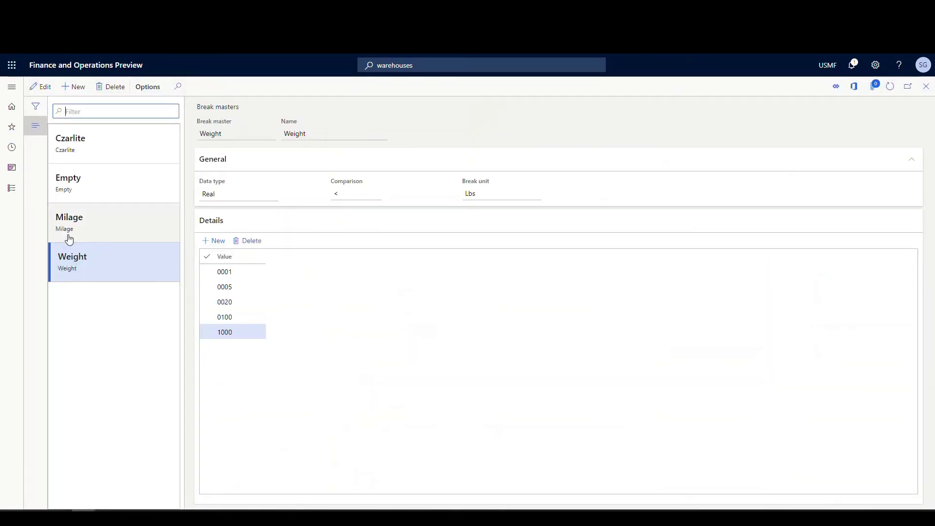
left_click(93, 233)
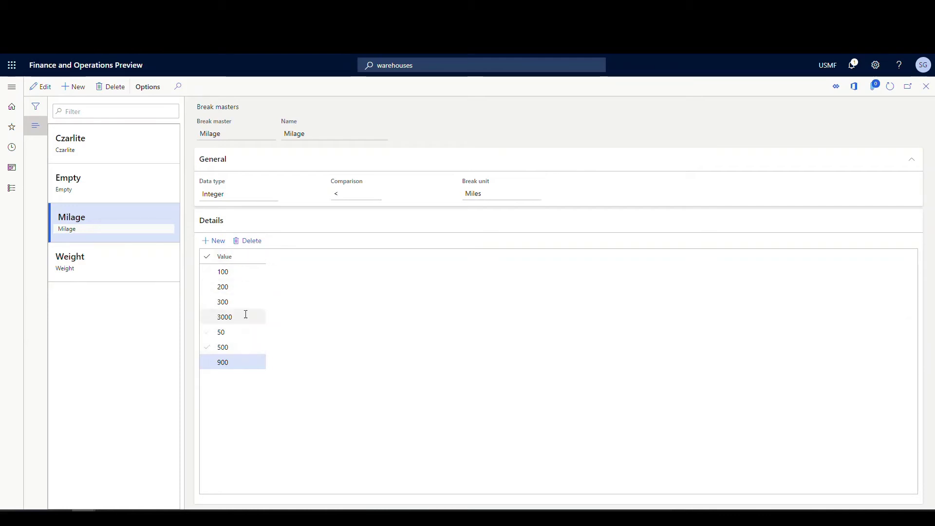
left_click(120, 266)
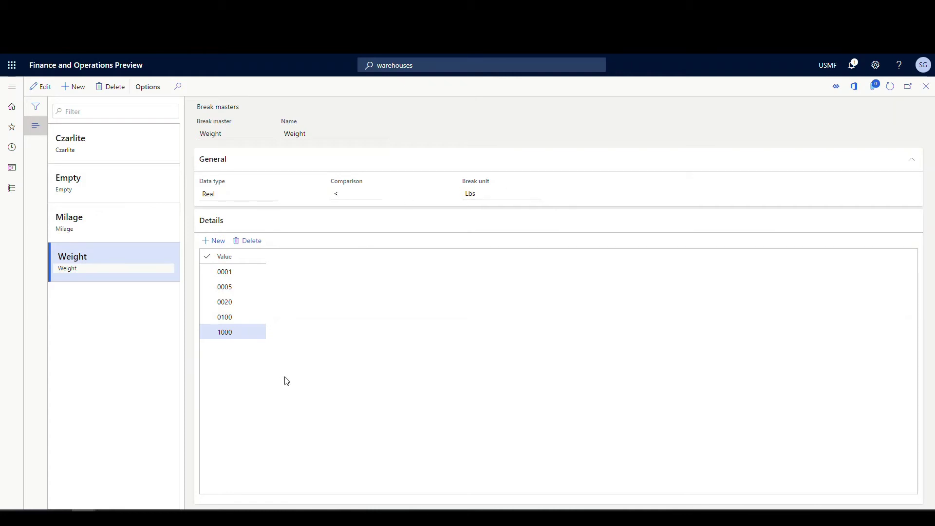
left_click(109, 227)
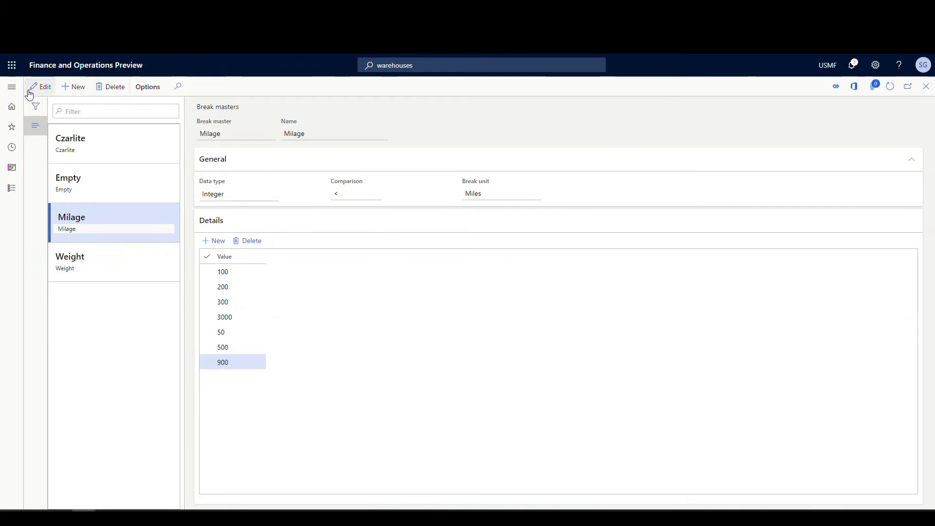
Create a new rate master with the ID Janus and the name Janus Transportation
left_click(12, 87)
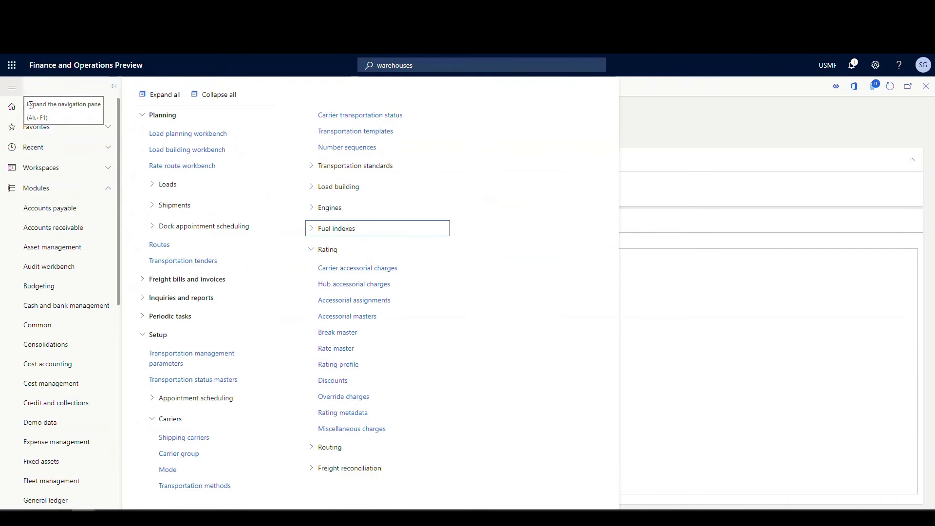
left_click(353, 350)
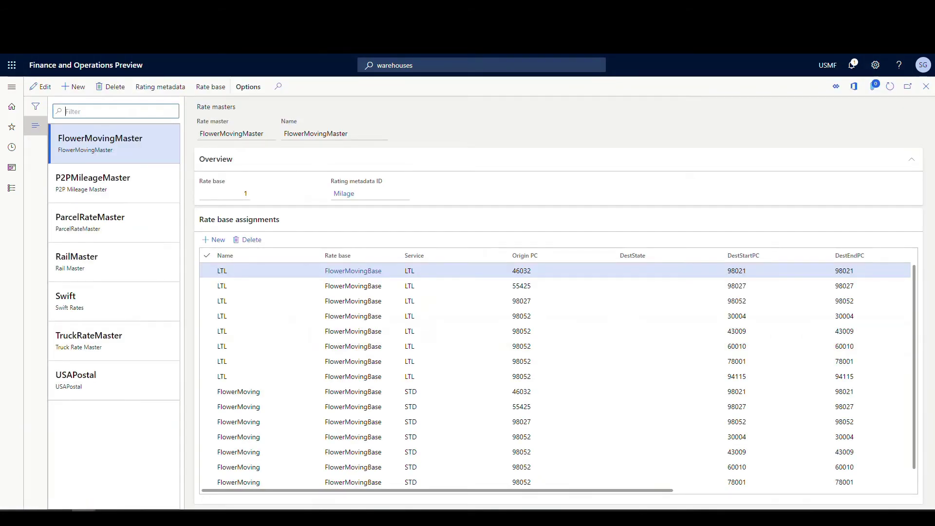
left_click(74, 87)
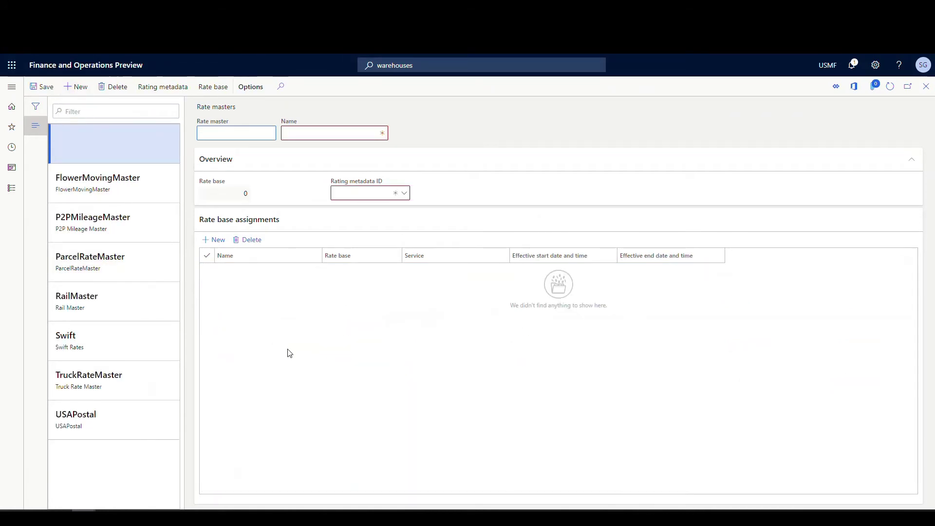
type("Janus")
key("Tab")
type("Janus Transportation")
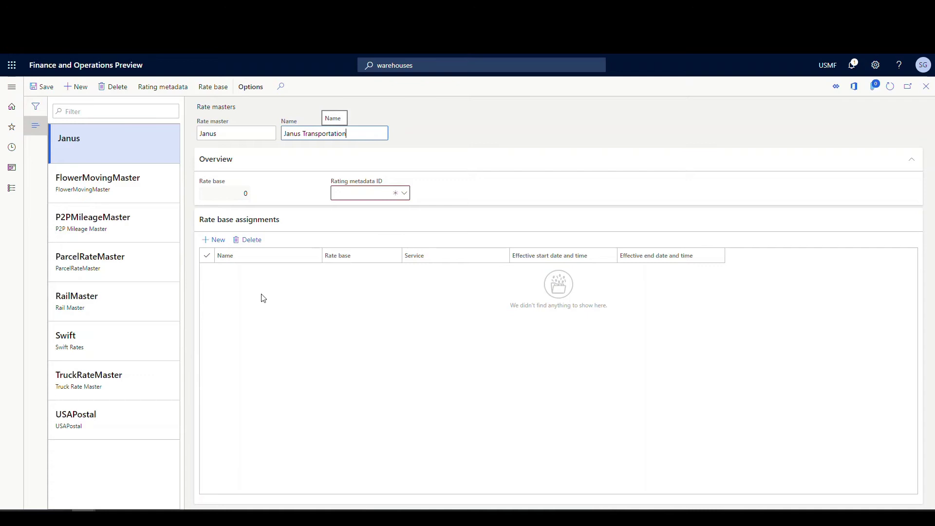
Set the Janus rate master's rating metadata ID to Milage and save the record
left_click(406, 198)
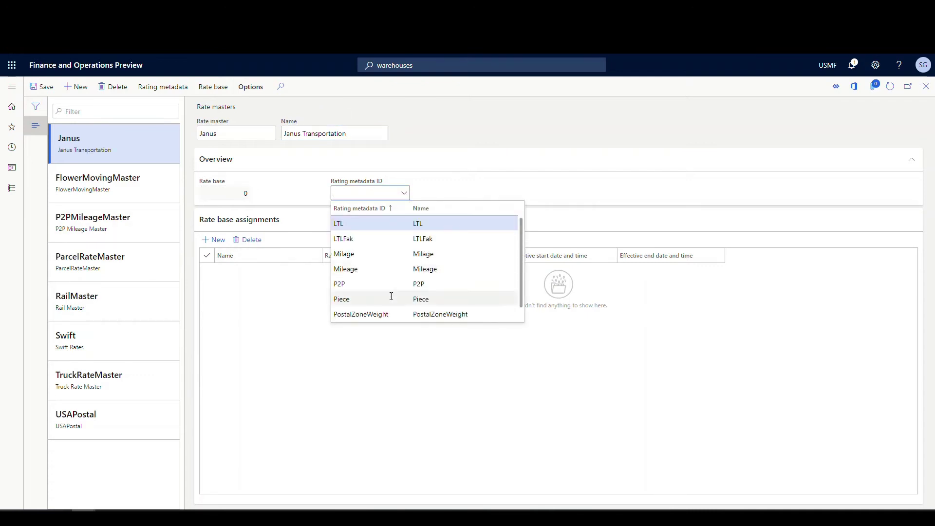
scroll(391, 296, "down", 1)
scroll(389, 296, "up", 1)
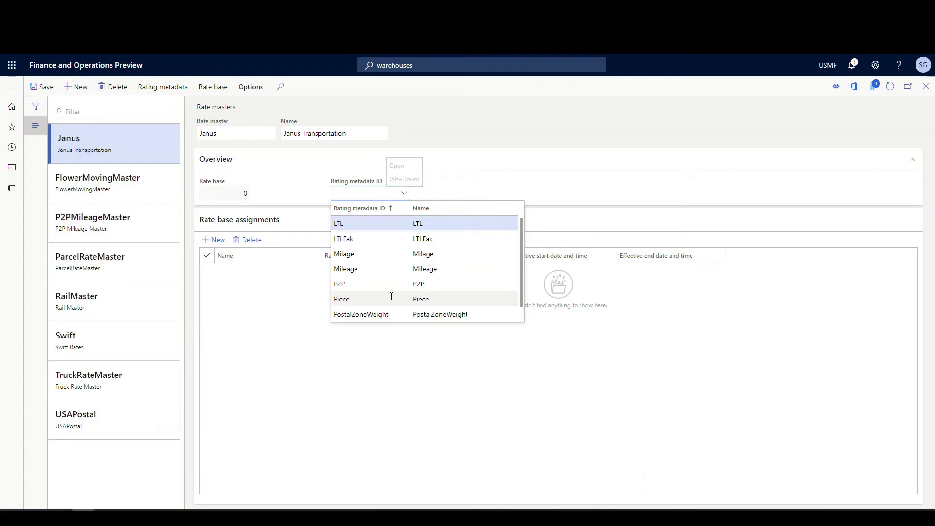
left_click(351, 253)
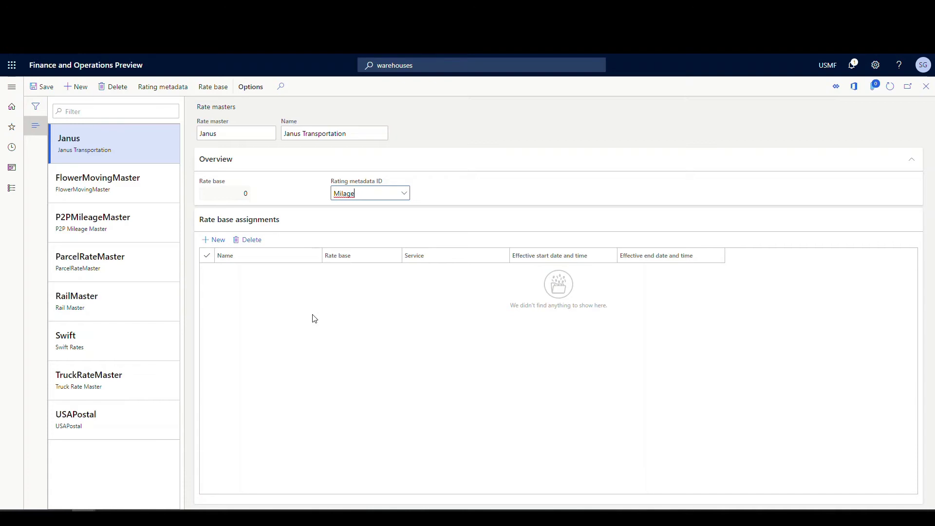
left_click(35, 90)
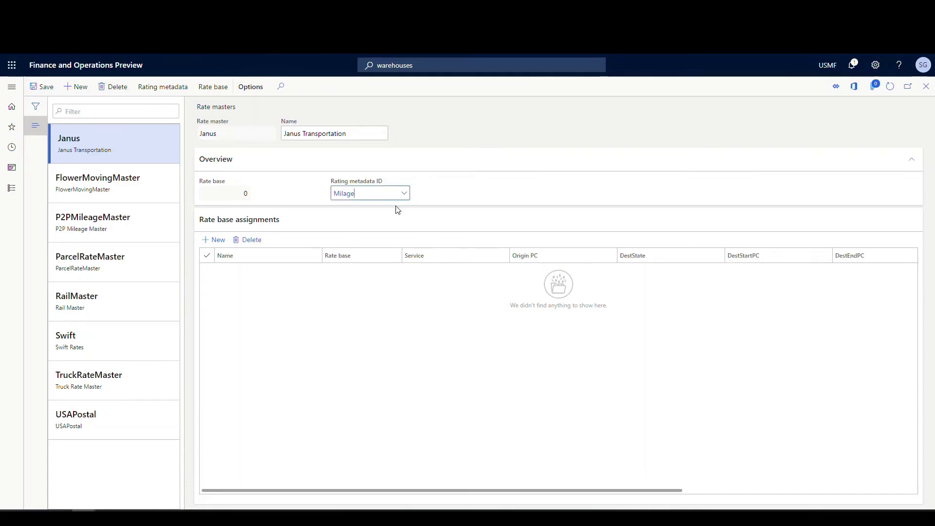
Examine the Milage metadata's rate base and assignment fields, including which are mandatory, and the Janus rate base assignment columns
left_click(342, 196)
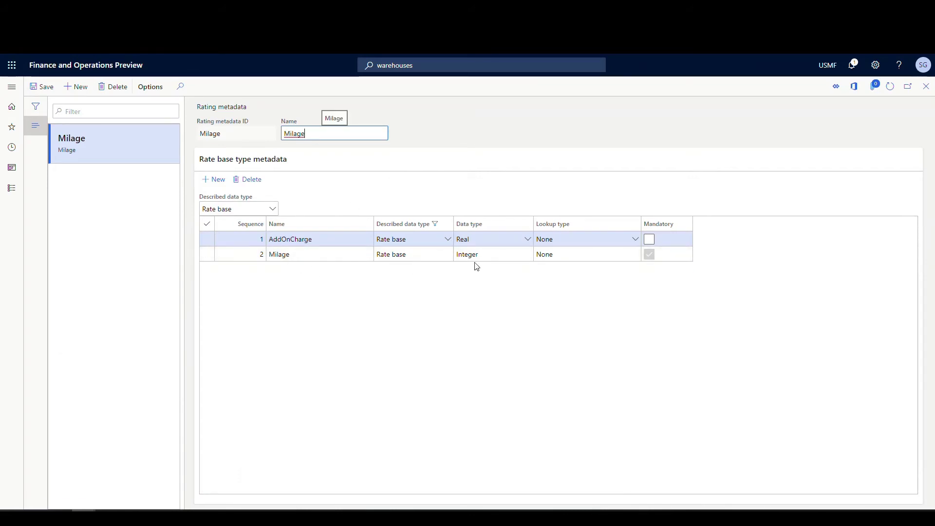
left_click(926, 86)
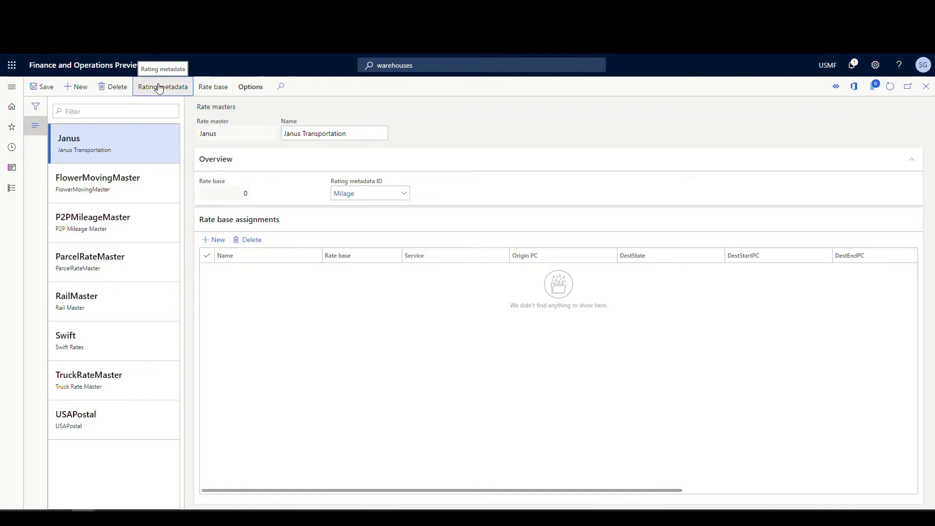
left_click(159, 88)
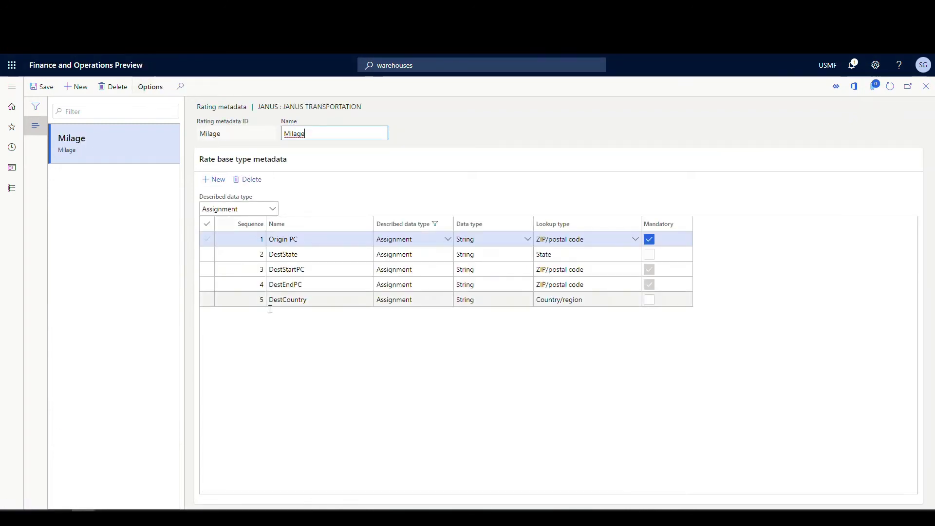
left_click(662, 239)
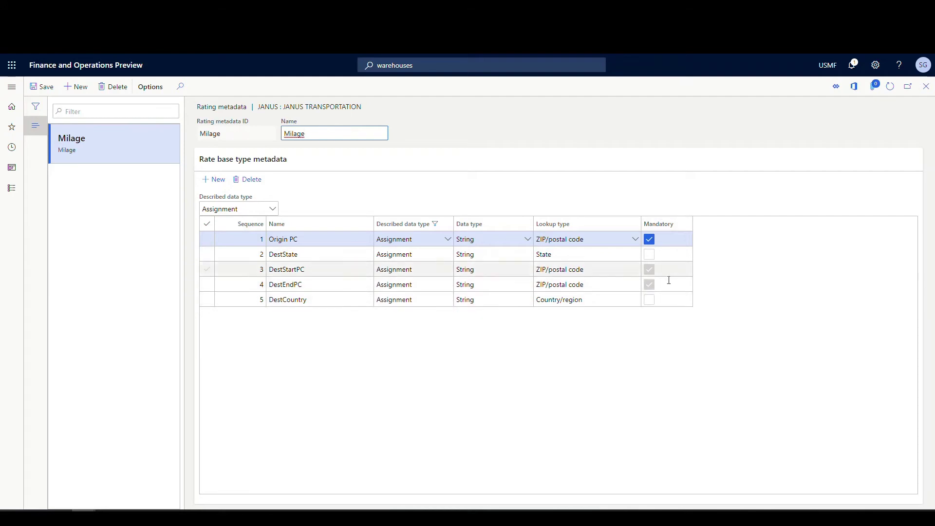
left_click(926, 86)
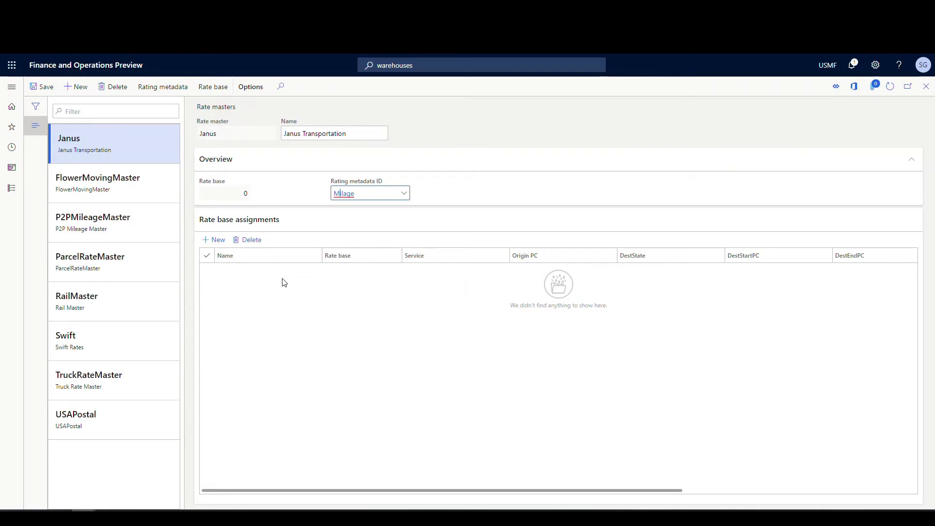
scroll(284, 282, "right", 3)
scroll(284, 283, "left", 3)
Open the rate bases of the Janus rate master and add a new rate base record
left_click(214, 88)
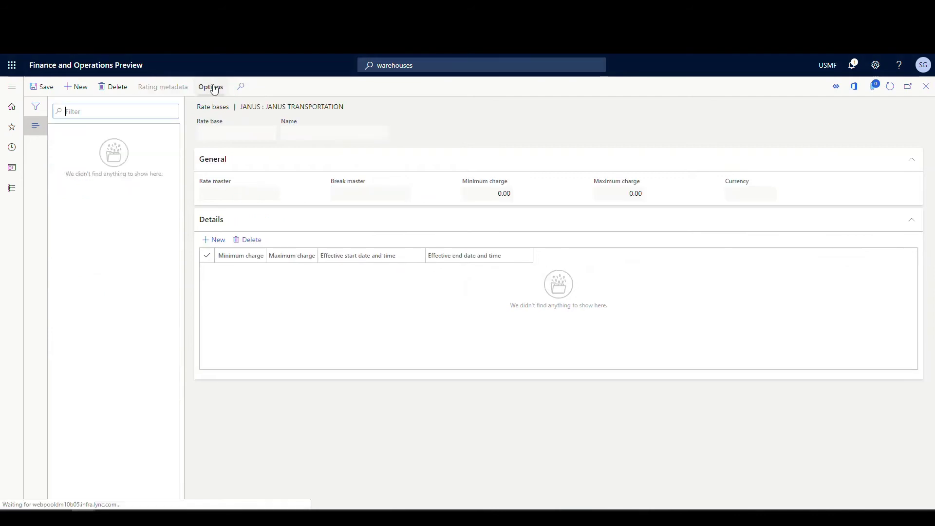
left_click(82, 87)
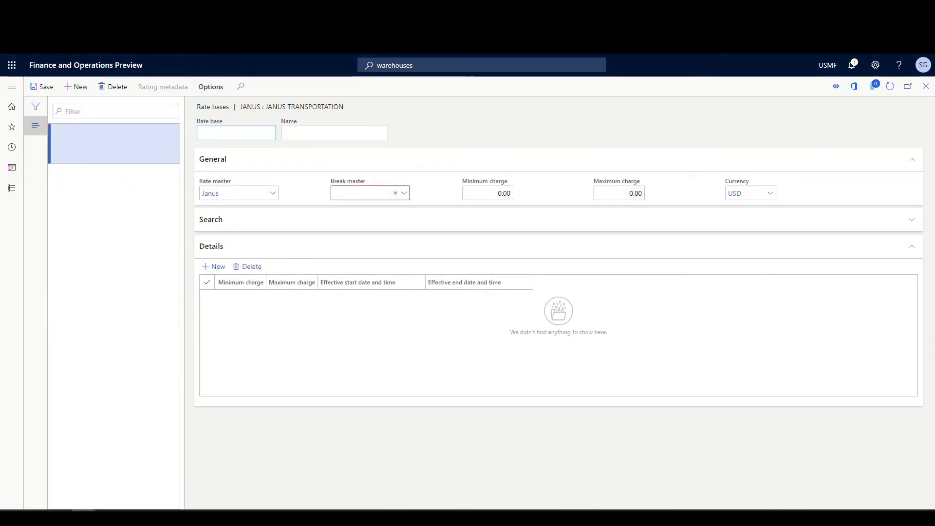
type("Sta")
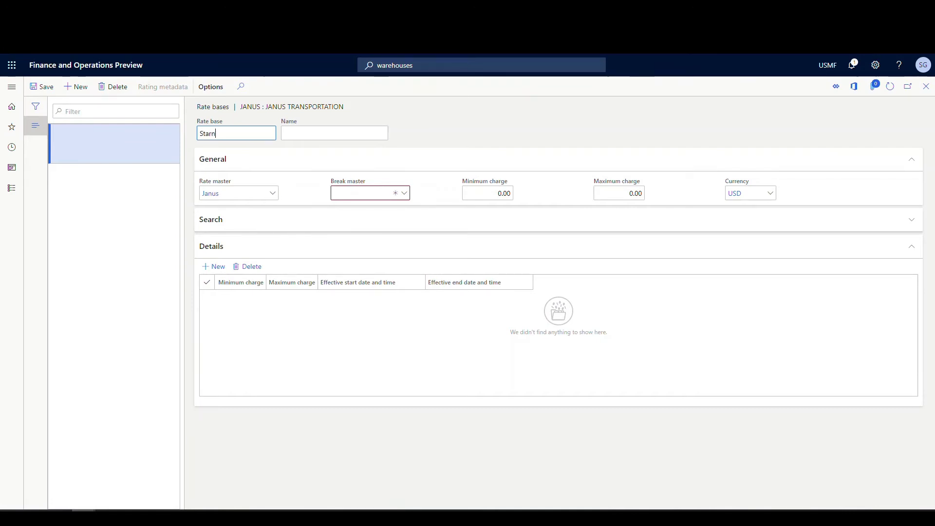
type("ndard")
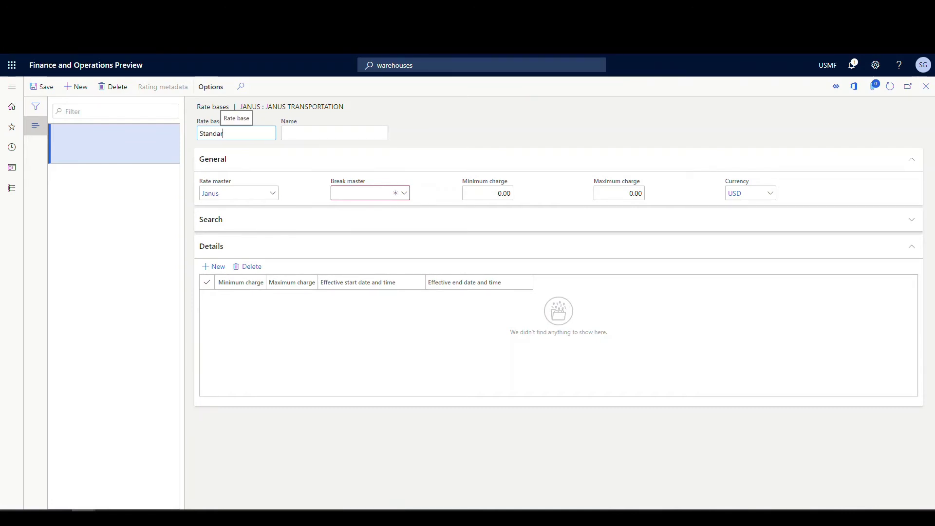
left_click(334, 132)
type("Standard T")
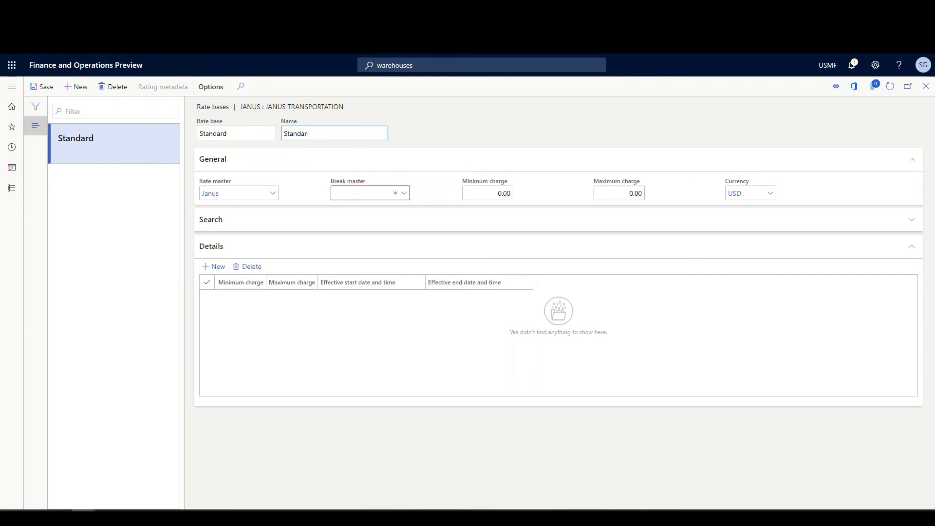
key("BackSpace")
key("BackSpace")
key("BackSpace")
key("BackSpace")
key("BackSpace")
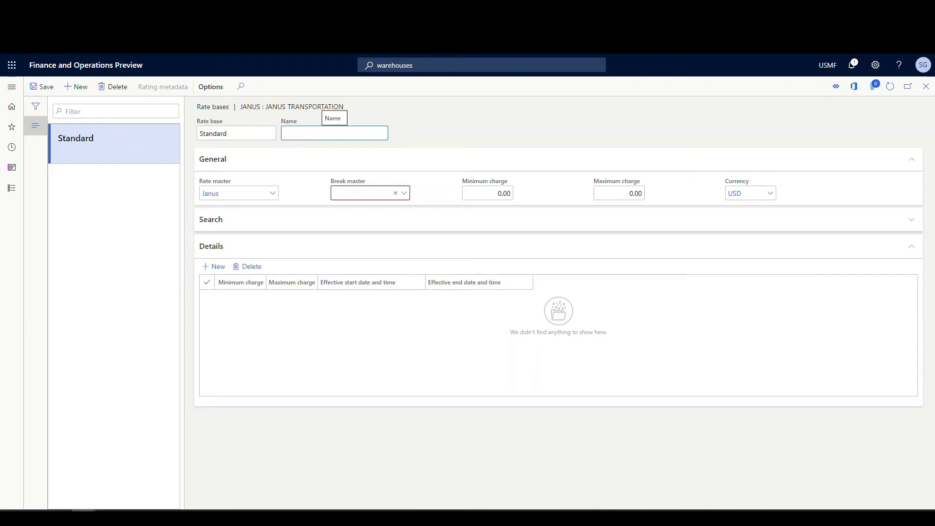
left_click_drag(236, 128, 158, 140)
key("BackSpace")
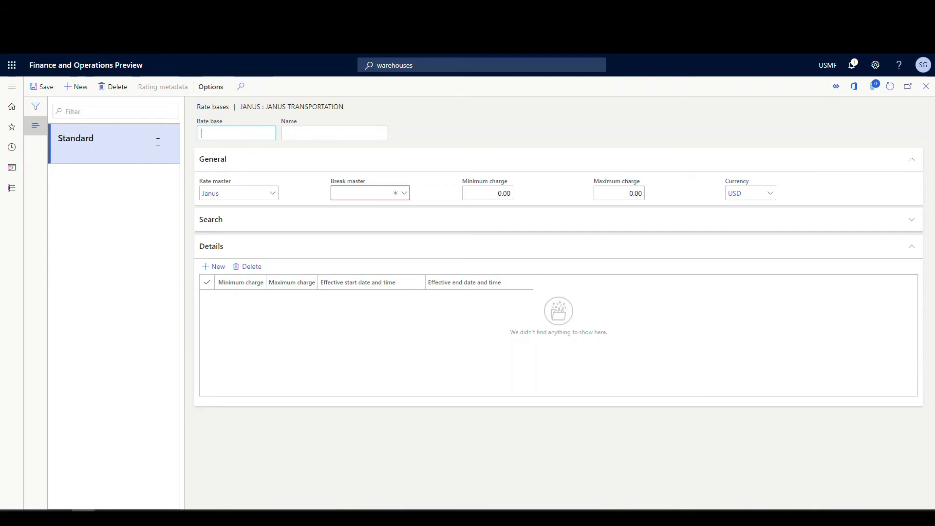
Name the new rate base Normal with the name Normal Rate, assign the Milage break master, and save the record
type("Normal")
key("Tab")
type("N")
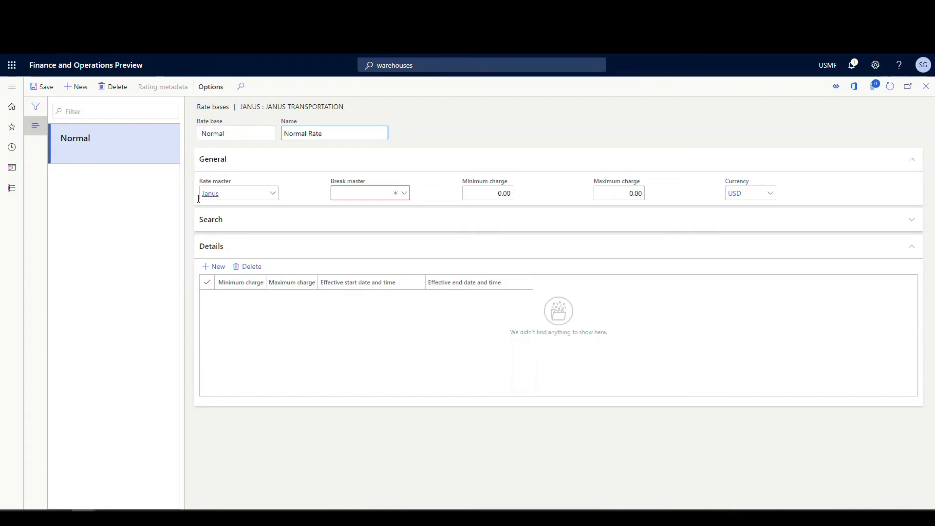
left_click(407, 192)
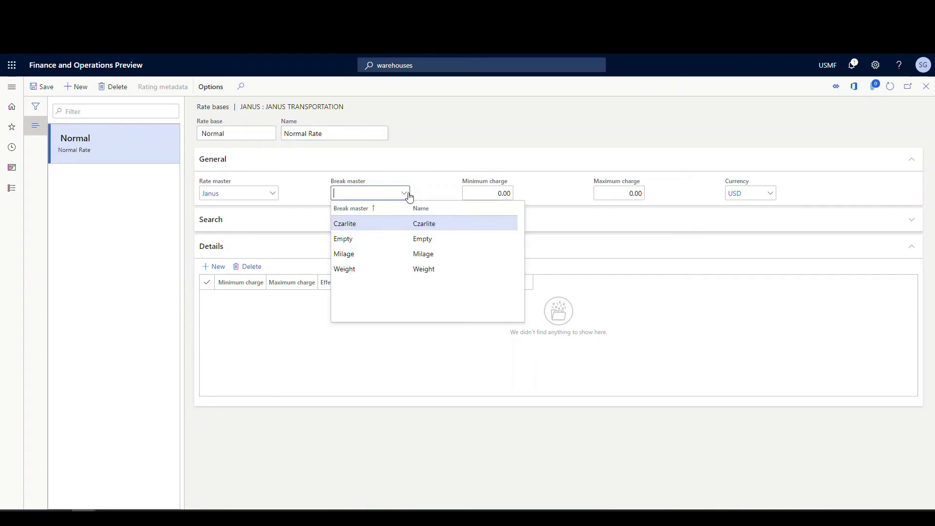
left_click(435, 255)
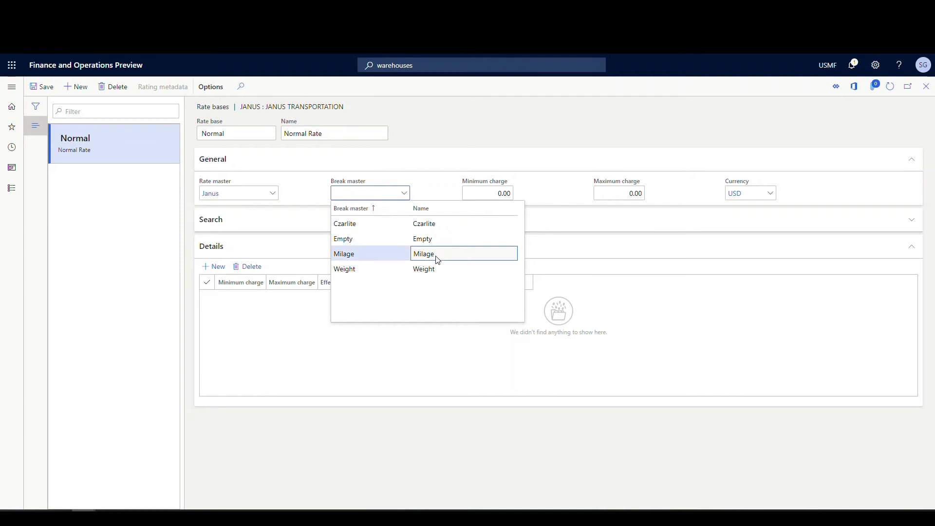
left_click(42, 87)
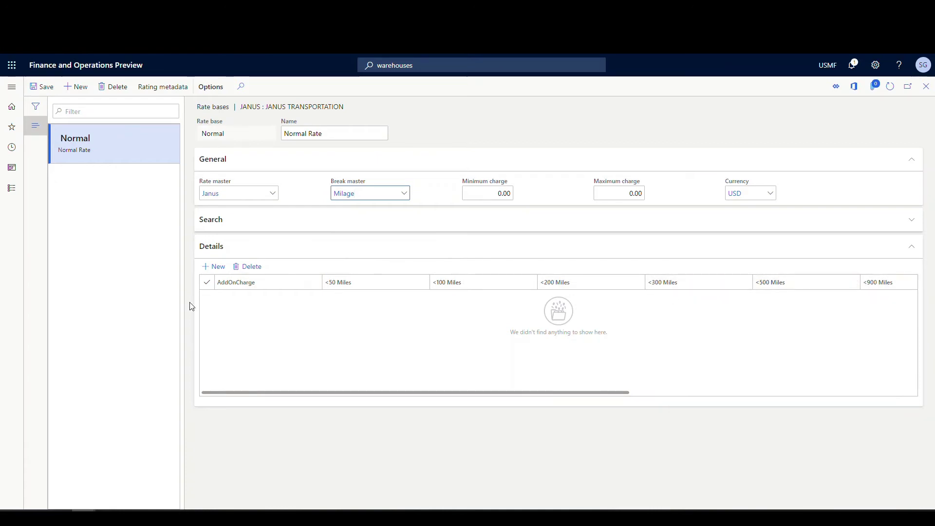
Add a details line to the Normal rate base with AddOnCharge 0, <50 Miles 20, <100 Miles 15 and <200 Miles 10
left_click(215, 273)
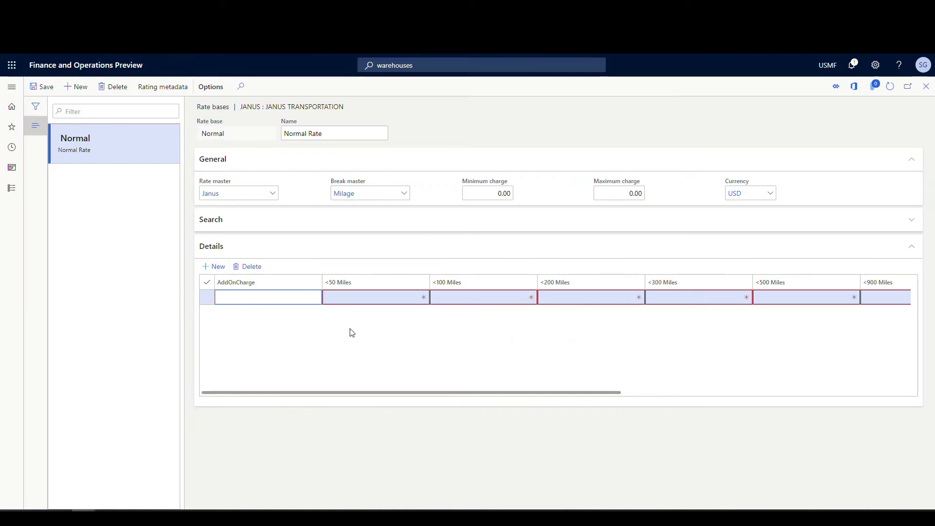
key("Tab")
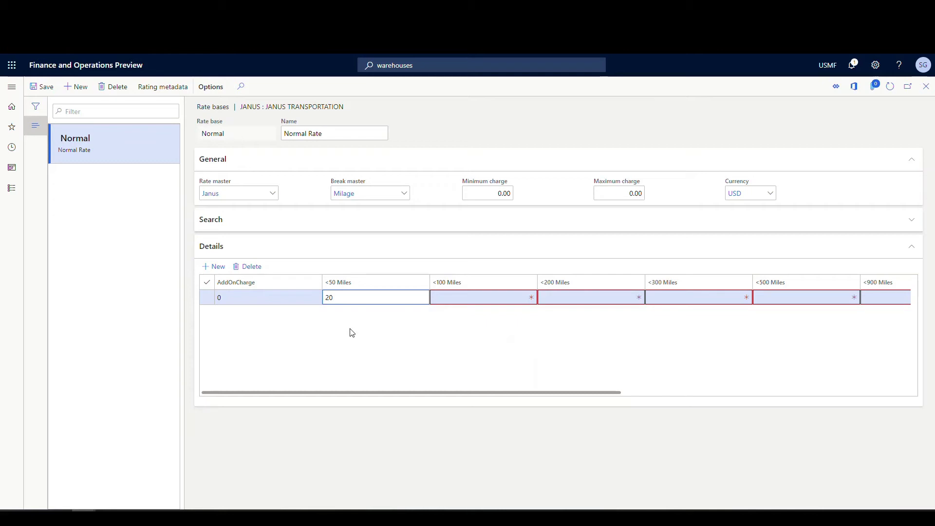
key("Tab")
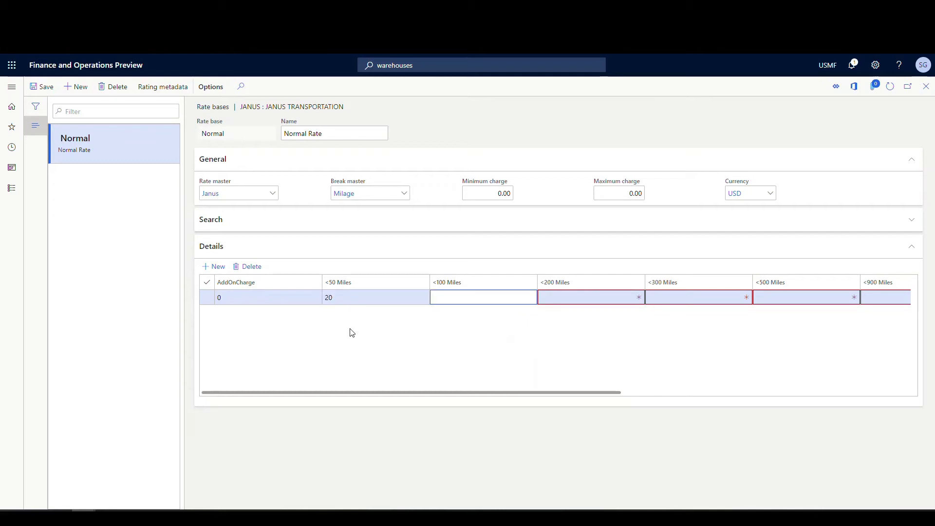
type("15")
key("Tab")
key("Tab")
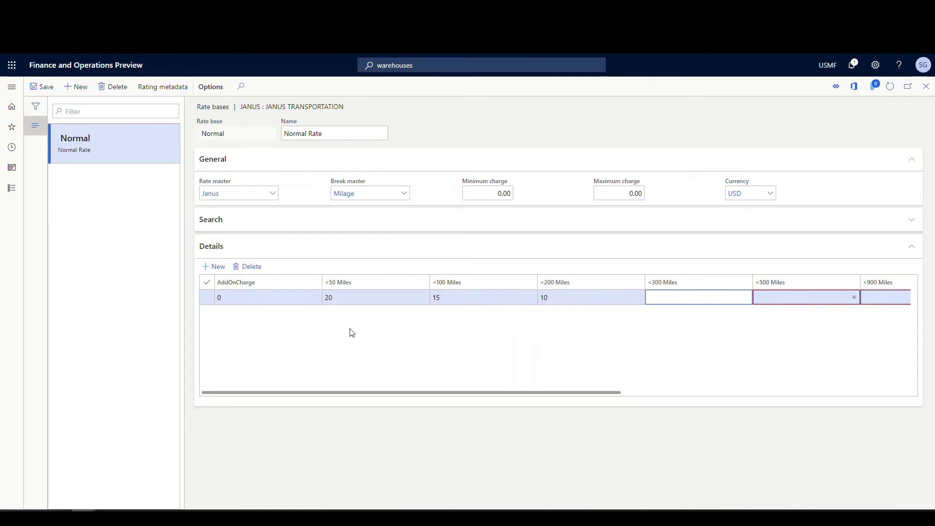
Set the Normal rates to 9 for <300 Miles, 8 for <500, 7 for <900 and 6 for <3000, and save
type("9")
key("Tab")
type("8")
key("Tab")
type("7")
key("Tab")
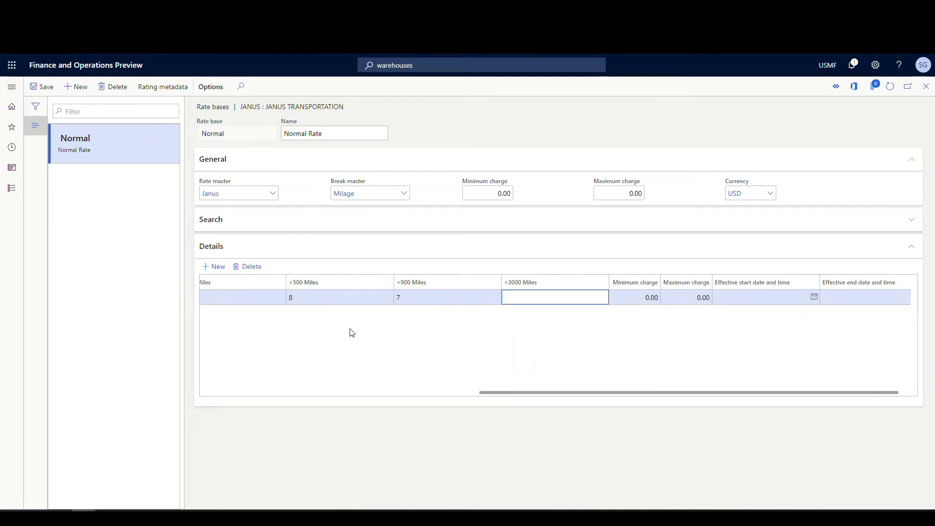
type("6")
key("Tab")
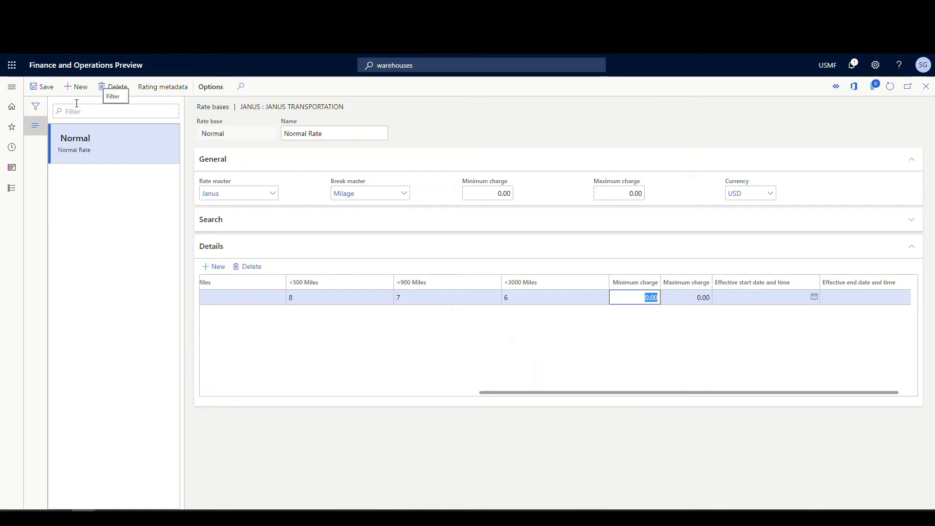
left_click(39, 87)
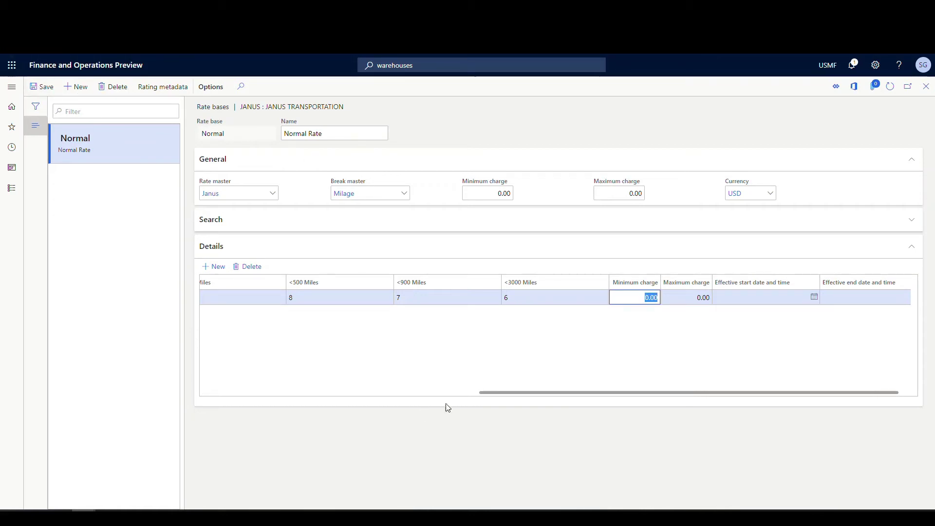
Create and save a second Janus rate base, 2nd Day, named 2nd Day Rate, with the Milage break master
left_click(75, 86)
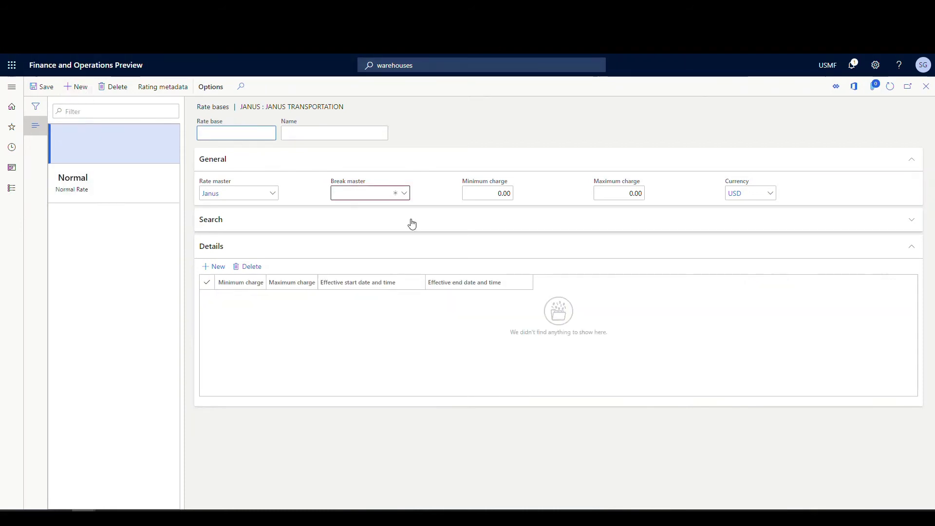
type("2nd Day")
key("Tab")
type("Snd Day Rate")
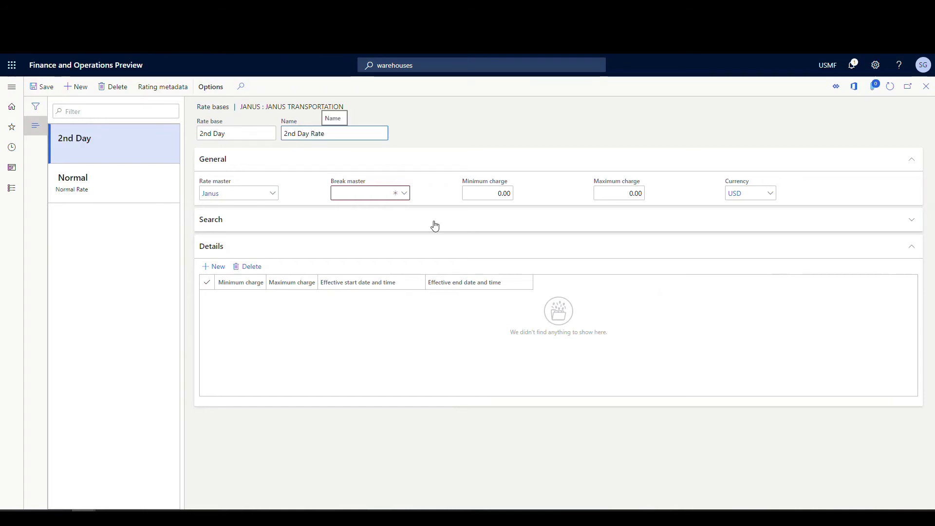
left_click(404, 194)
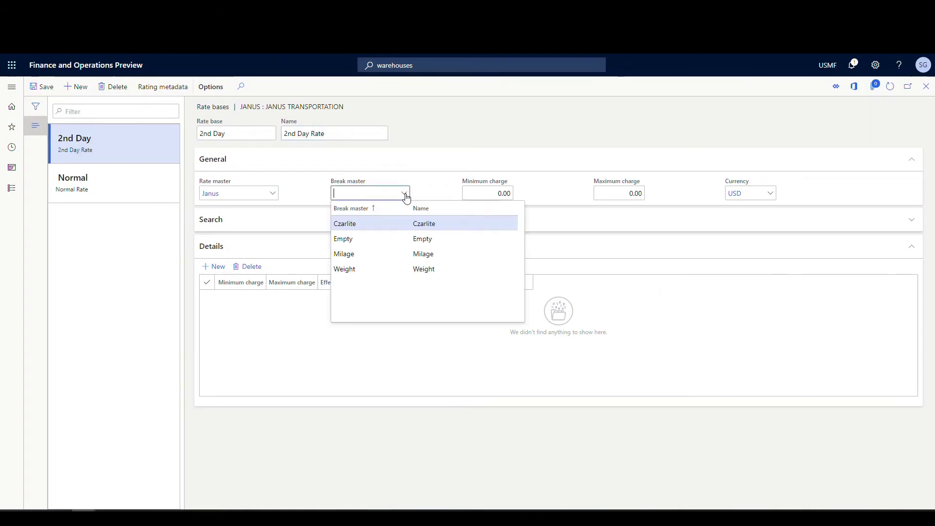
left_click(367, 255)
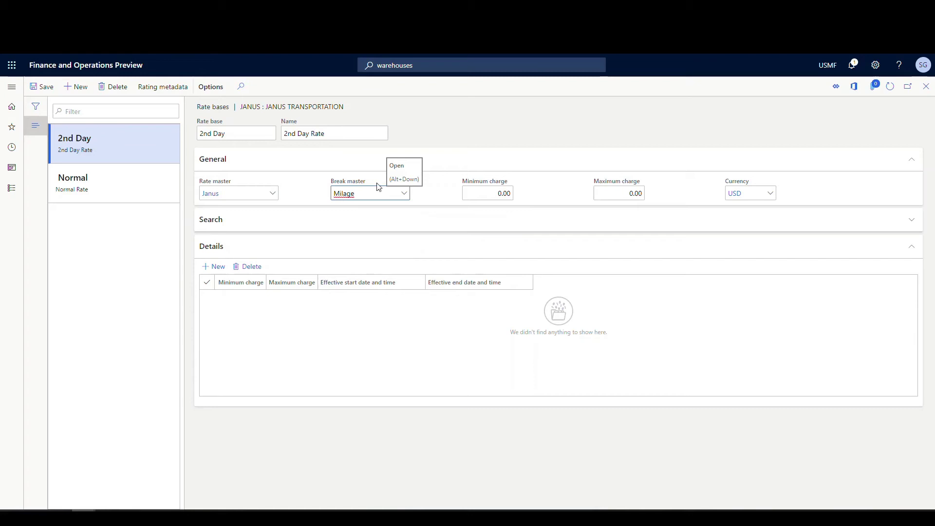
left_click(43, 91)
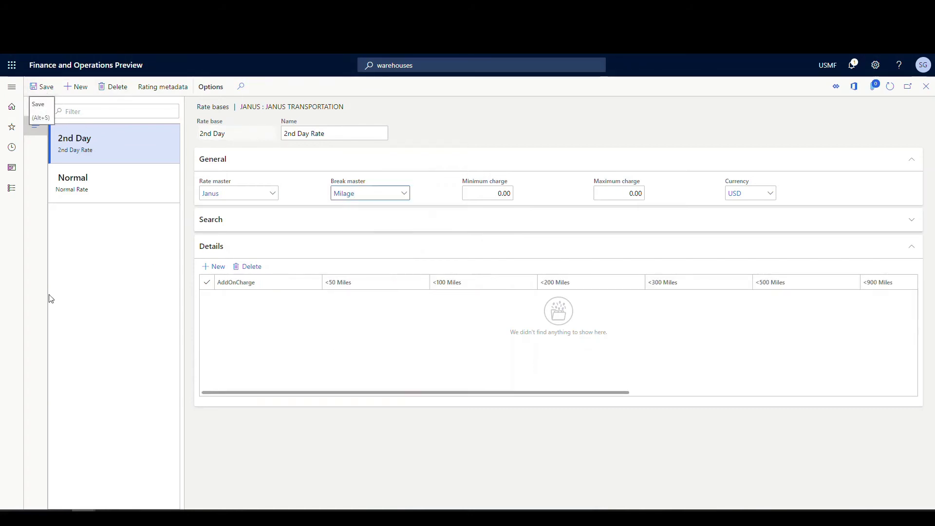
Add a details line to the 2nd Day rate base with AddOnCharge 0, <50 Miles 50, <100 Miles 40 and <200 Miles 30
left_click(211, 271)
type("0")
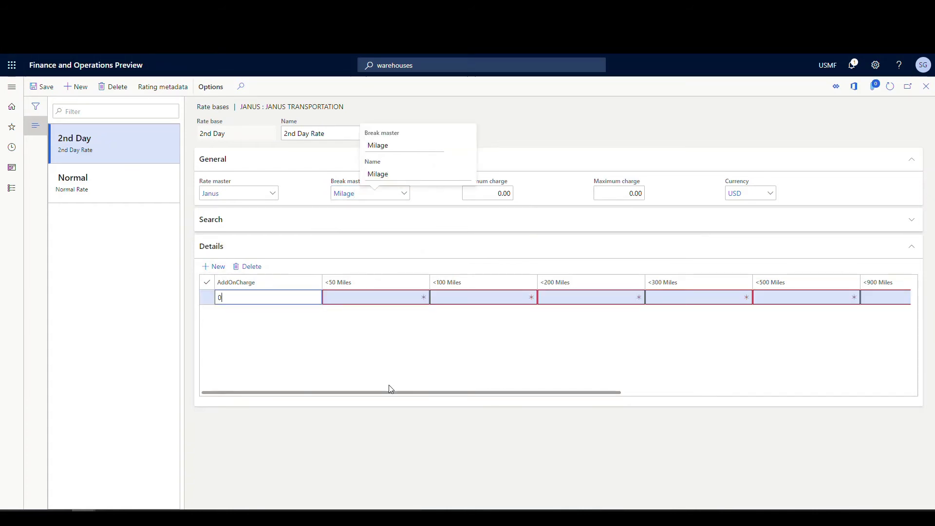
key("Tab")
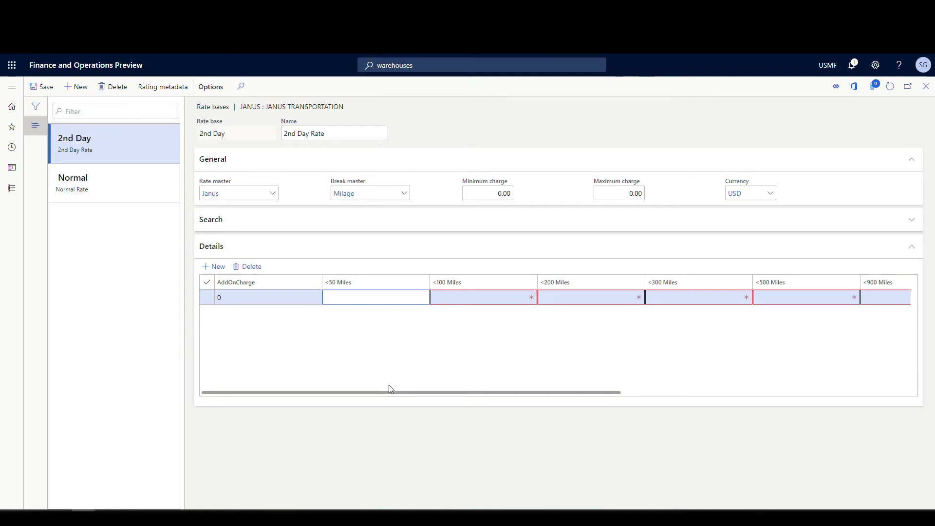
type("50")
key("Tab")
type("40")
key("Tab")
type("30")
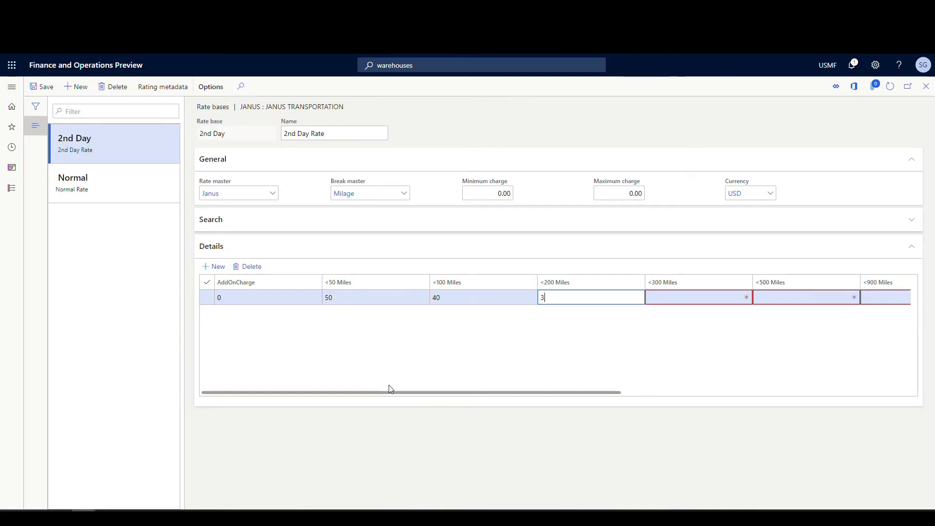
Complete the remaining 2nd Day mileage rates, with 19 for <500 Miles, 18 for <900 Miles and 17 for <3000 Miles
key("Tab")
key("Tab")
type("19")
key("Tab")
type("18")
key("Tab")
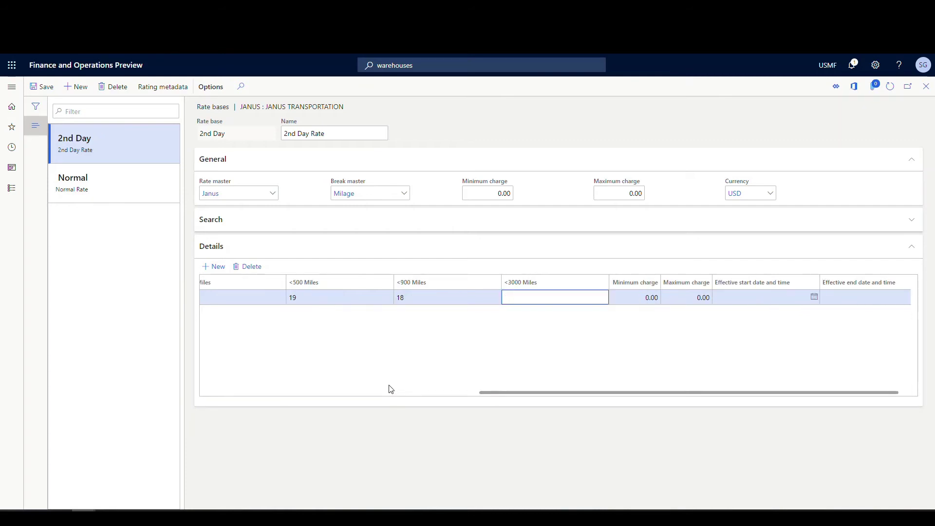
key("Tab")
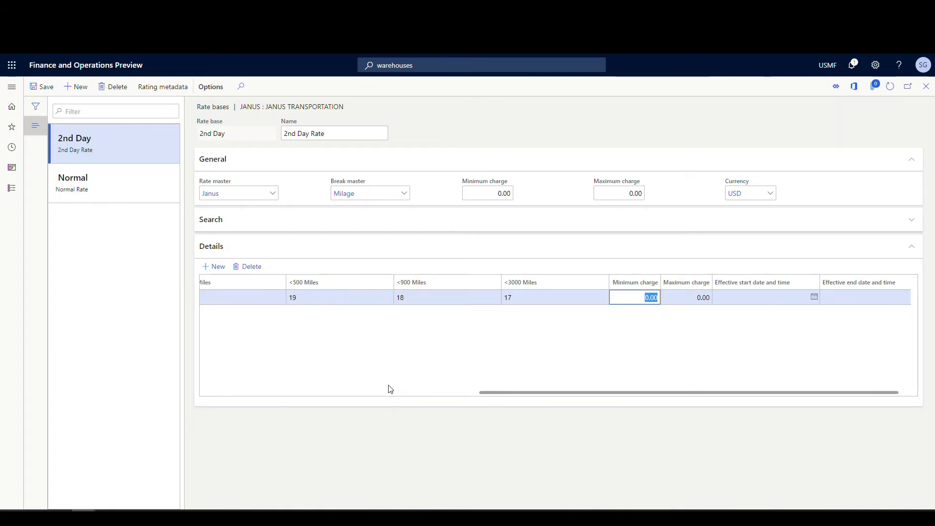
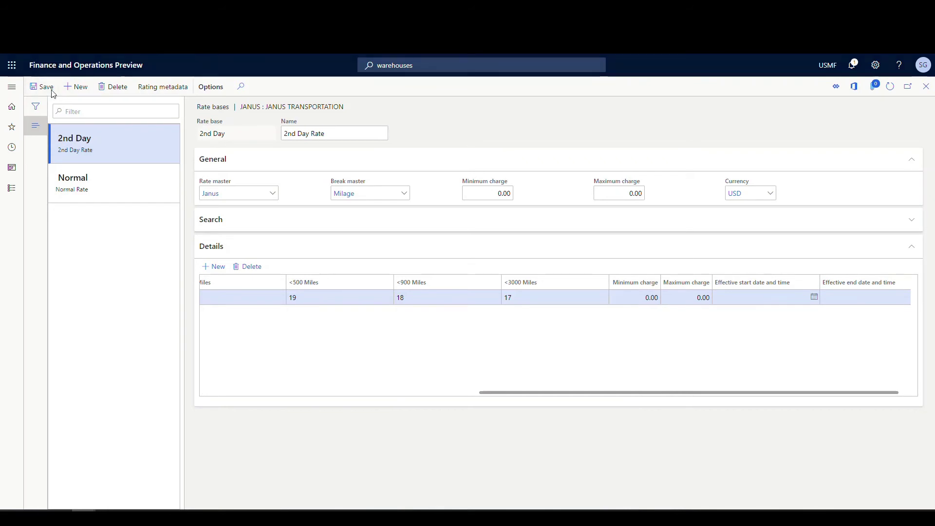
Review the Normal and 2nd Day rate bases by switching between them, and return to the Janus rate master
left_click(121, 191)
left_click(125, 156)
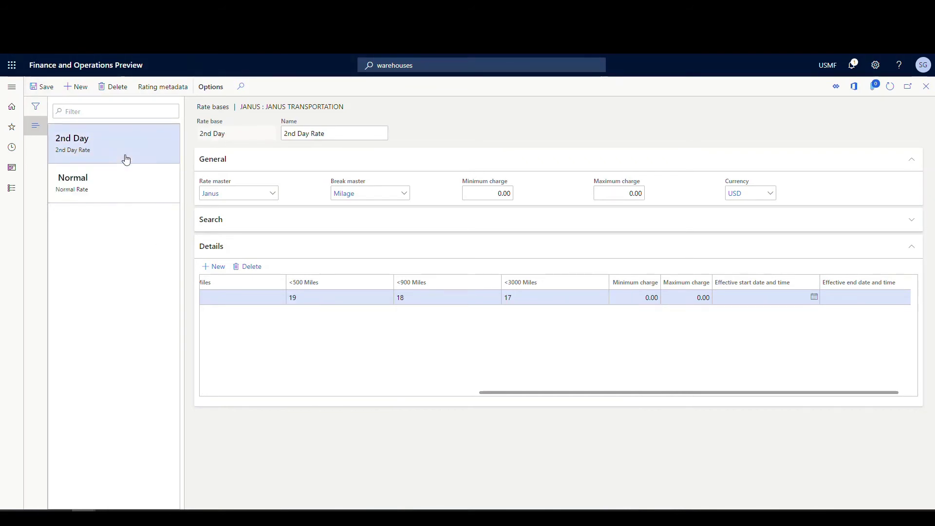
left_click(135, 197)
left_click(134, 160)
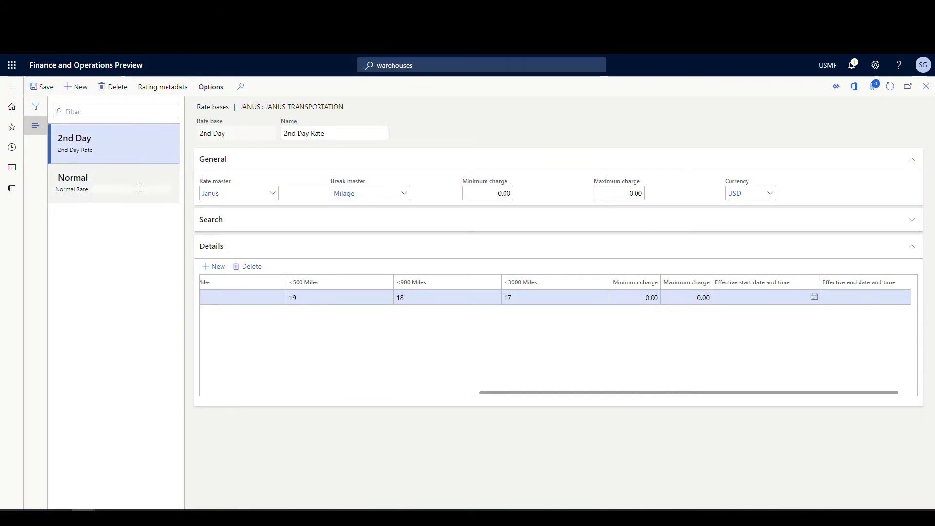
left_click(138, 188)
left_click(150, 139)
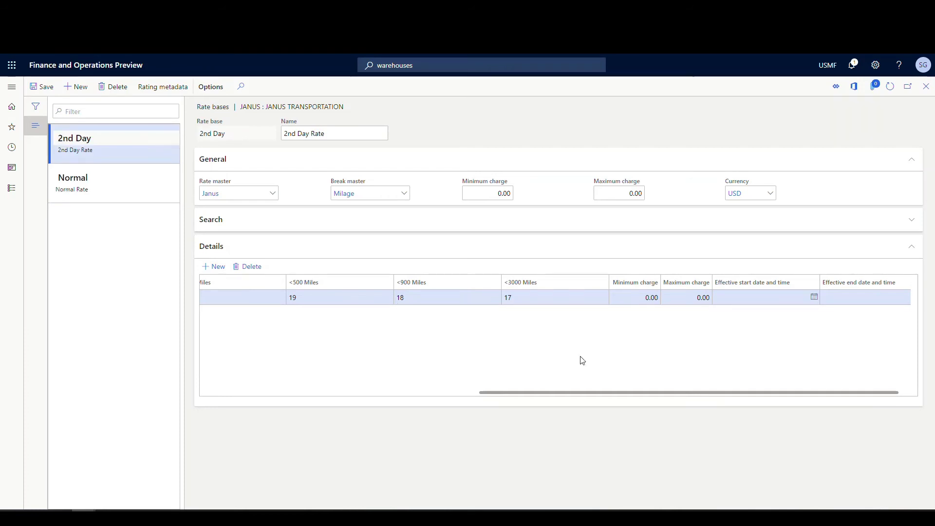
left_click(928, 88)
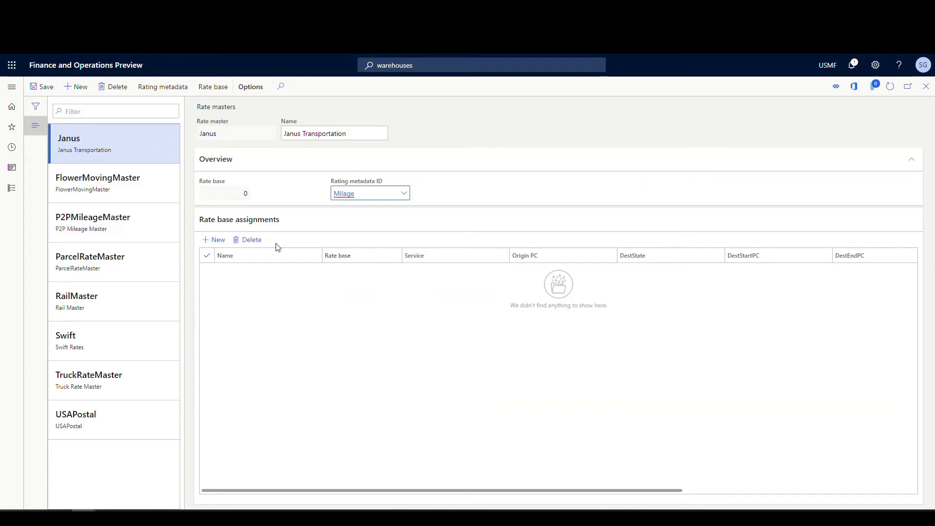
Add a rate base assignment named Normal to the Janus rate master, using rate base Normal and service Normal - Janus
left_click(207, 240)
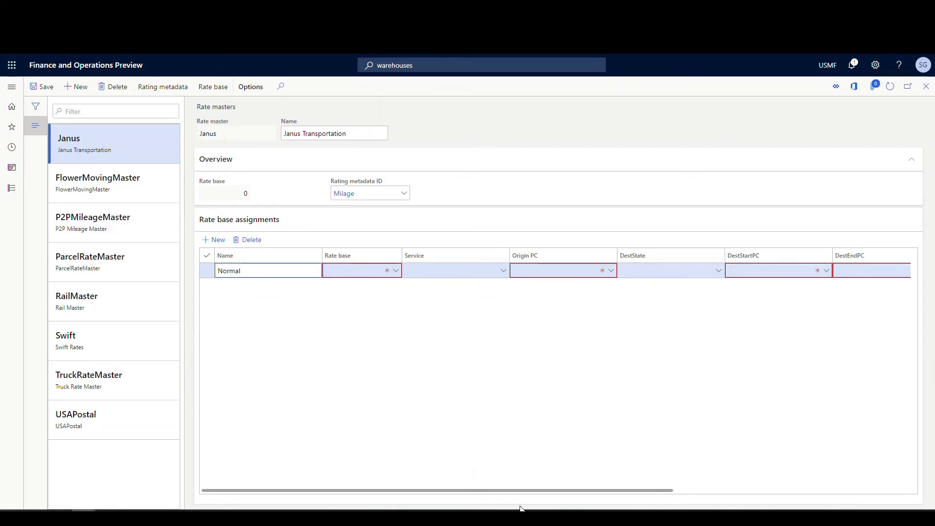
key("Tab")
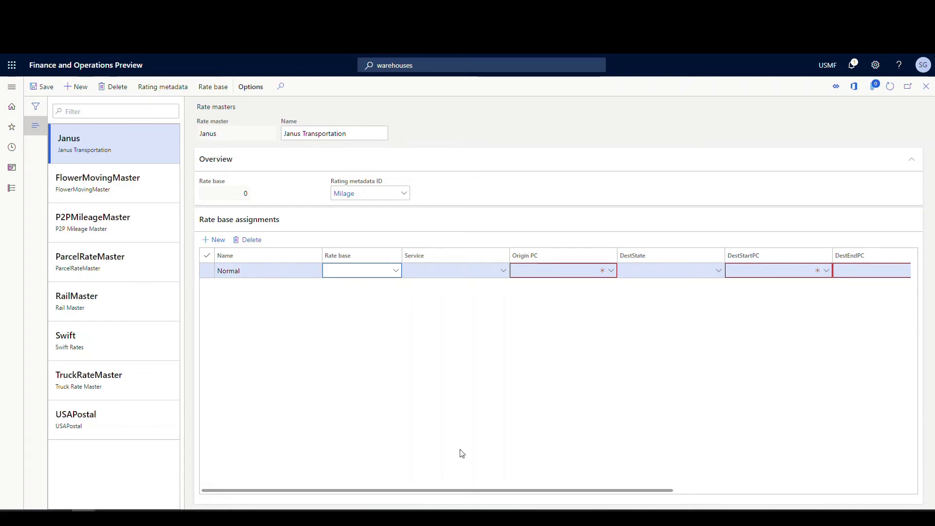
left_click(395, 271)
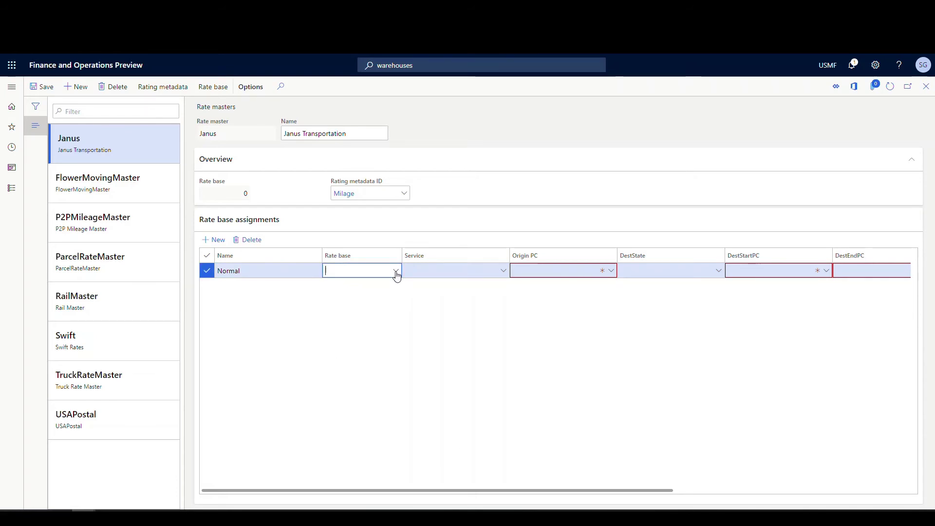
left_click(378, 301)
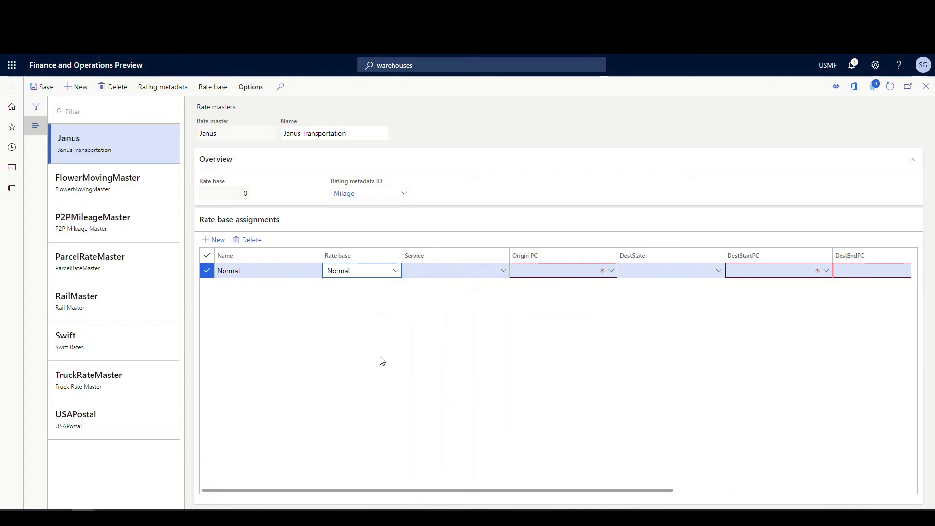
left_click(504, 271)
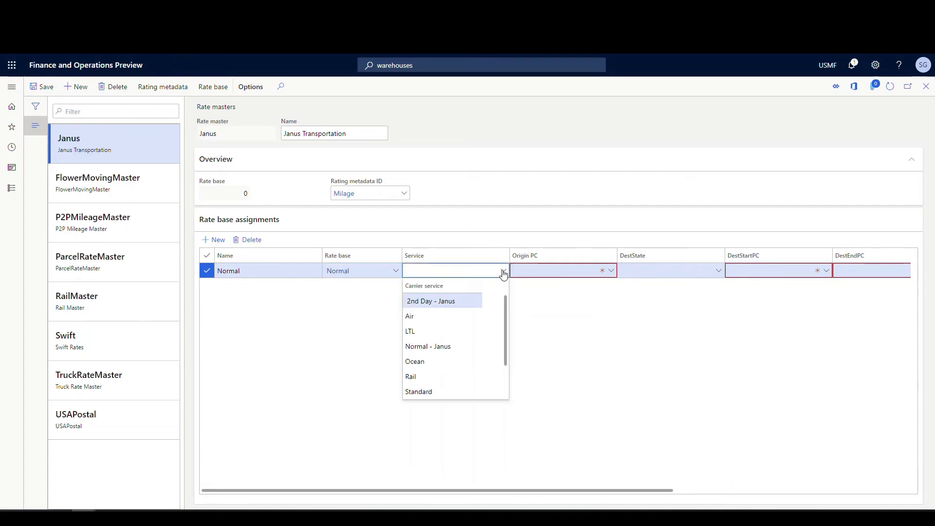
left_click(457, 348)
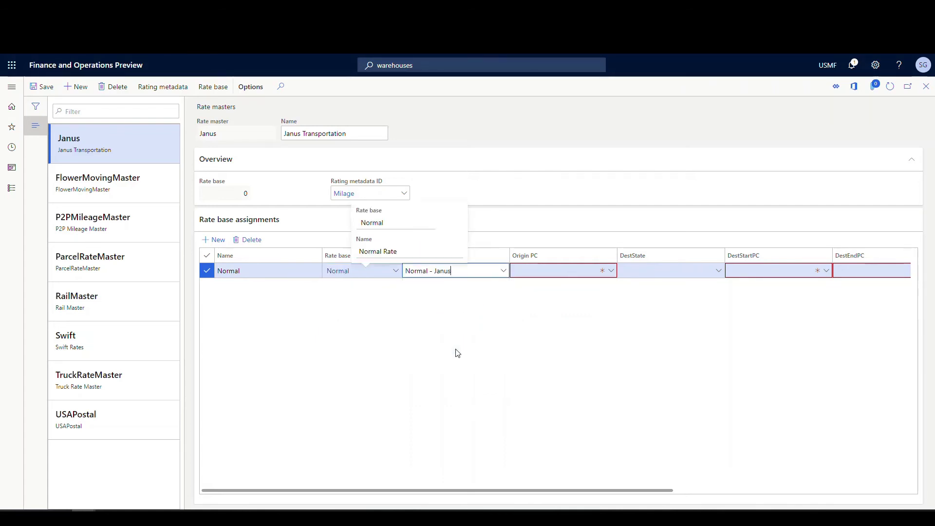
Set the Normal assignment's Origin PC to 98401, DestStartPC and DestEndPC to 31001 and DestCountry to USA, and save it
left_click(552, 269)
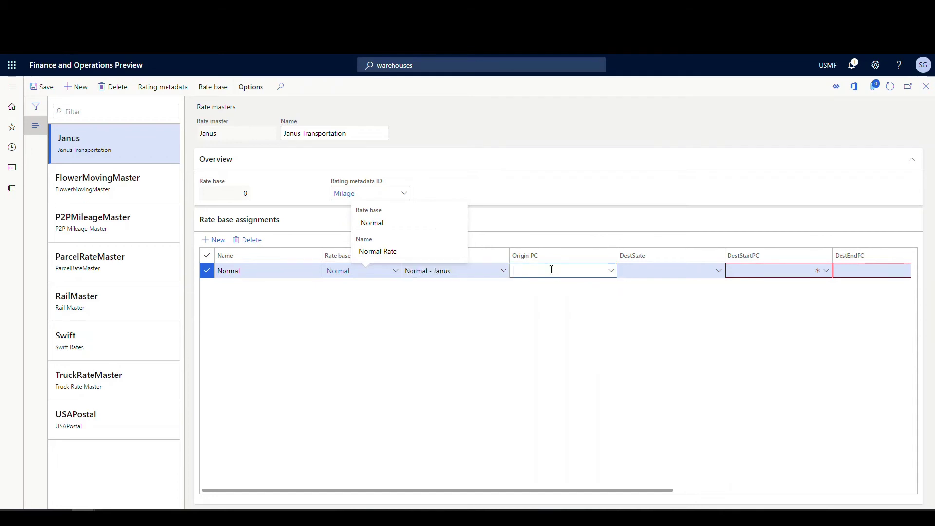
type("98401")
key("Tab")
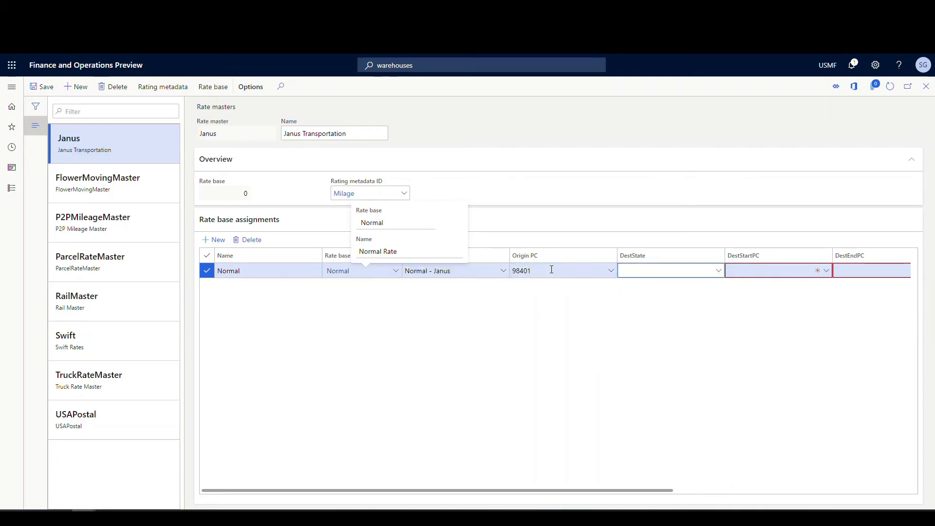
key("Tab")
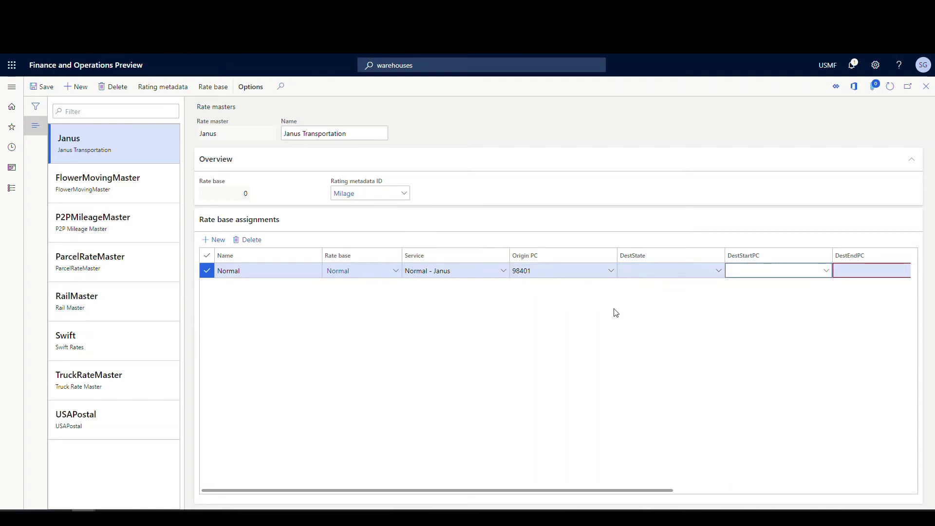
type("31001")
key("Tab")
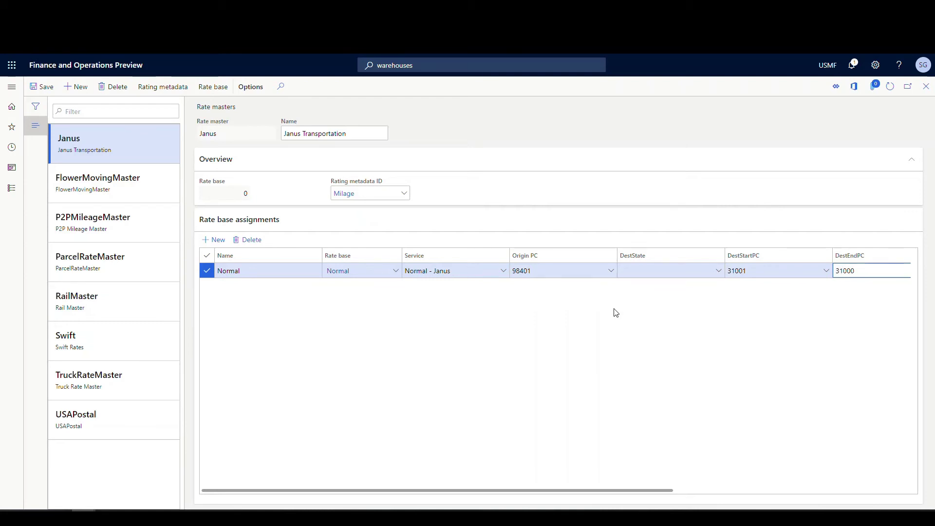
key("Tab")
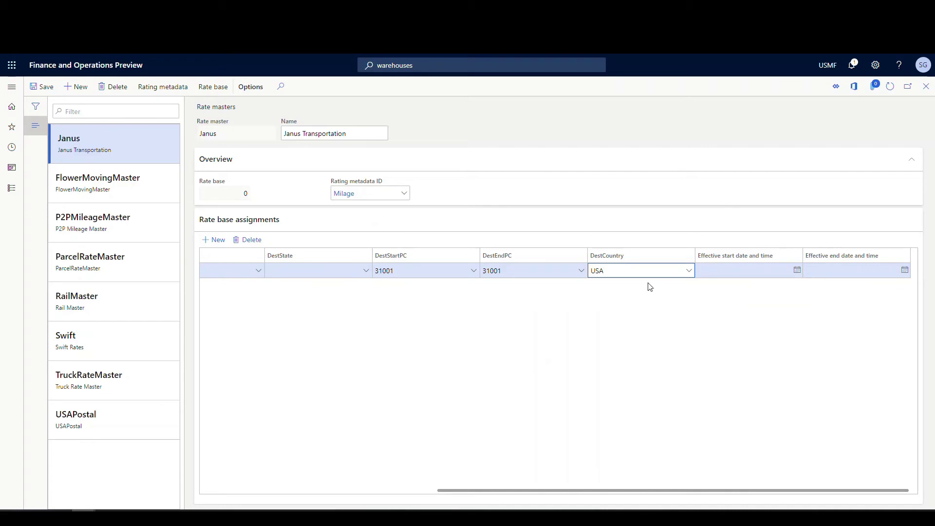
key("Tab")
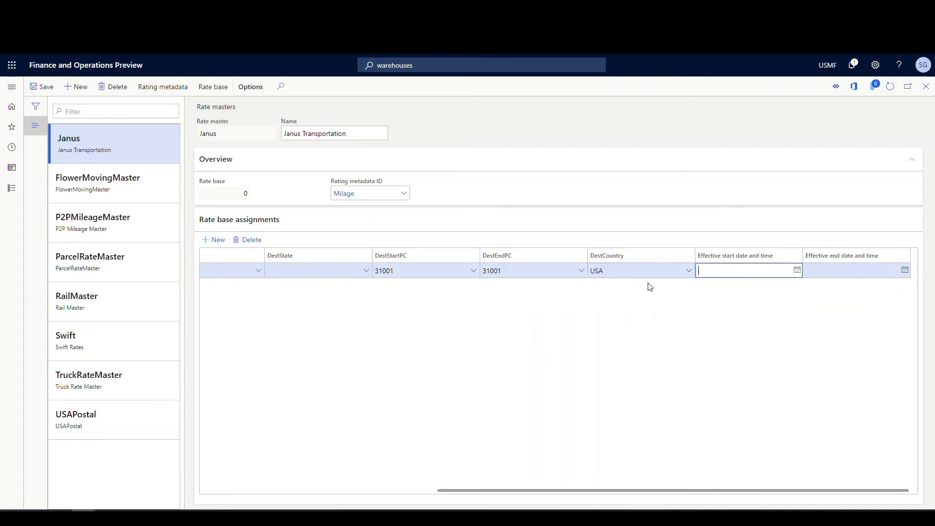
left_click(47, 87)
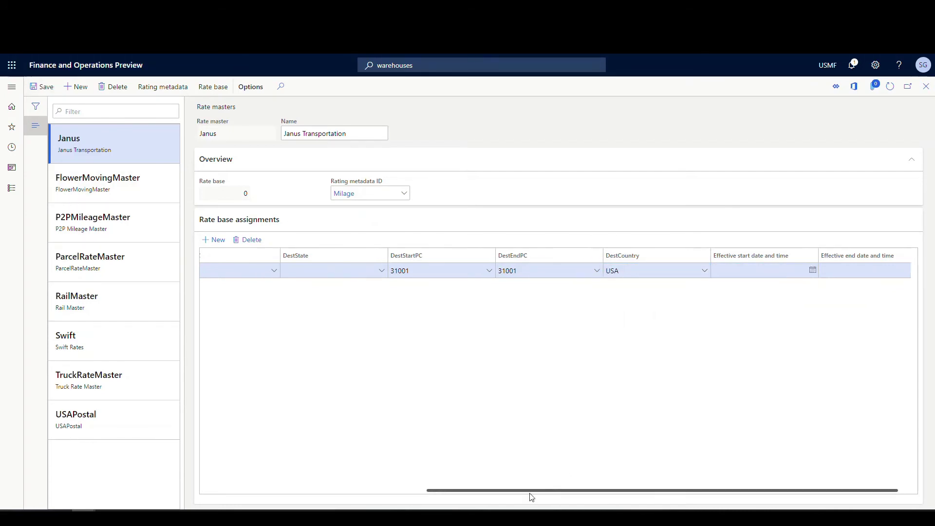
Add a rate base assignment named 2nd Day, using rate base 2nd Day and service 2nd Day - Janus
left_click_drag(530, 491, 302, 490)
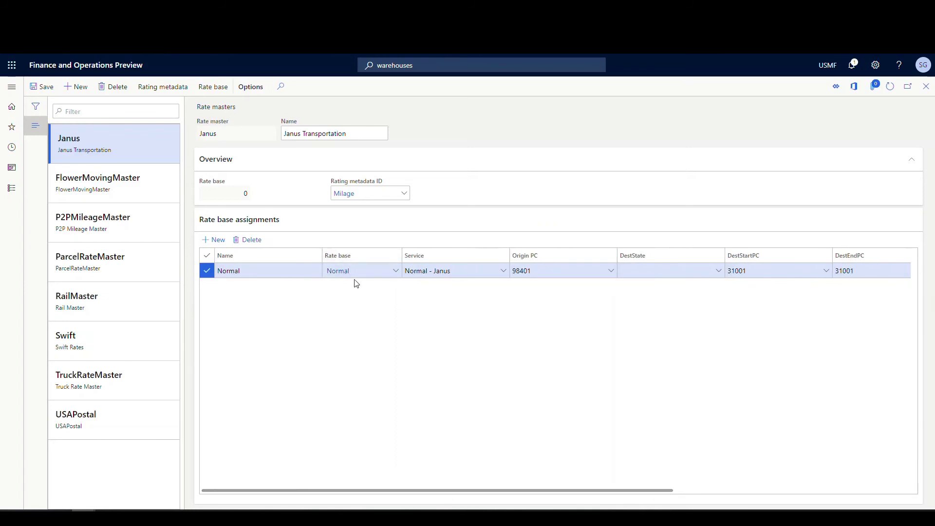
left_click(217, 241)
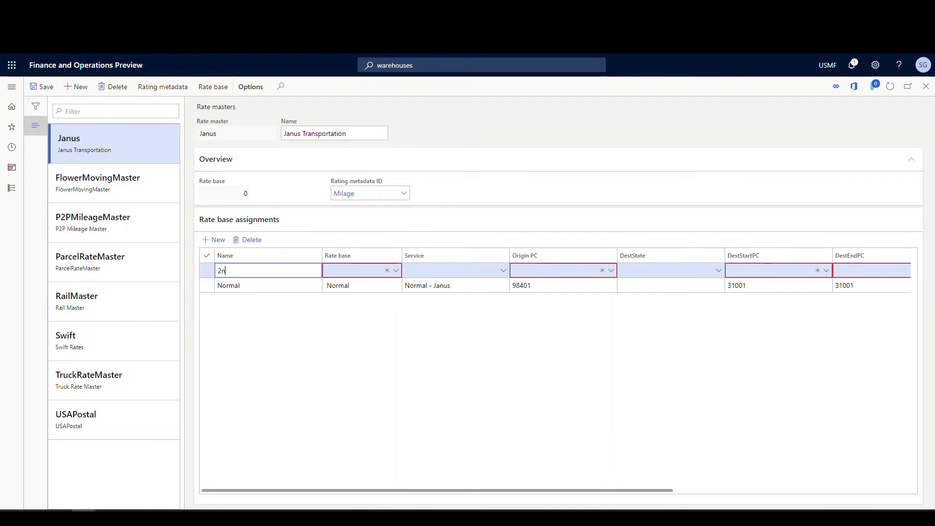
type("2nd Day")
key("Tab")
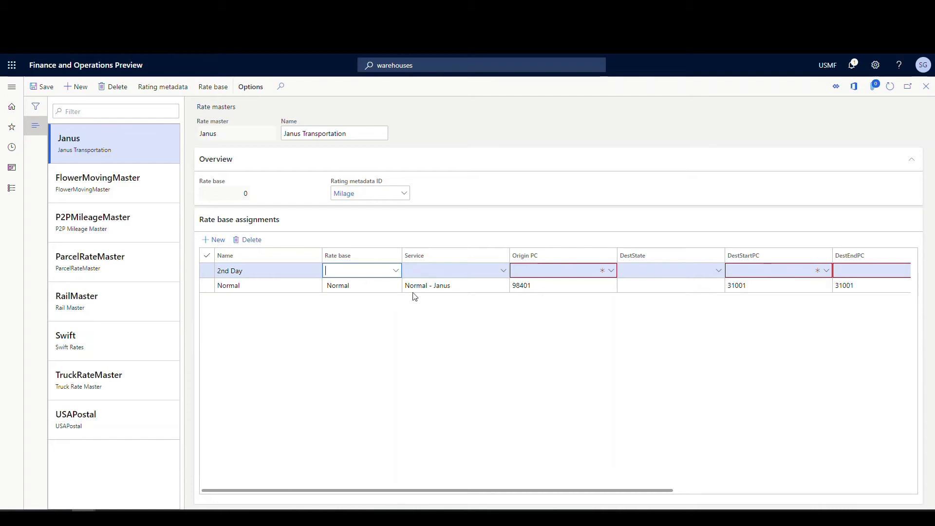
left_click(396, 271)
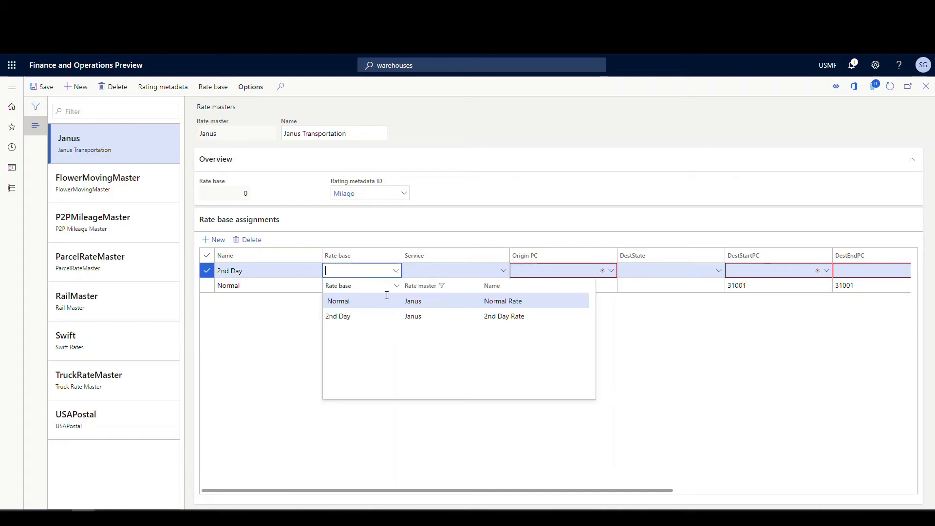
left_click(340, 317)
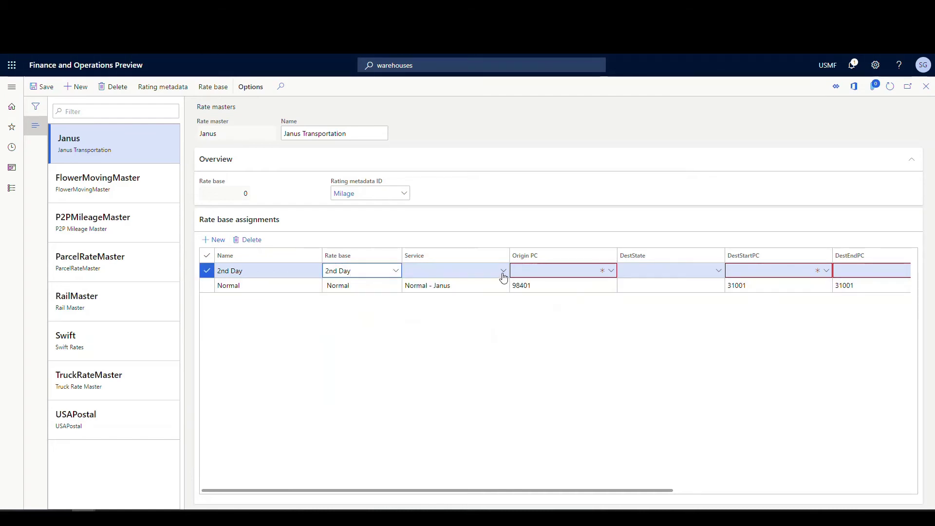
left_click(503, 271)
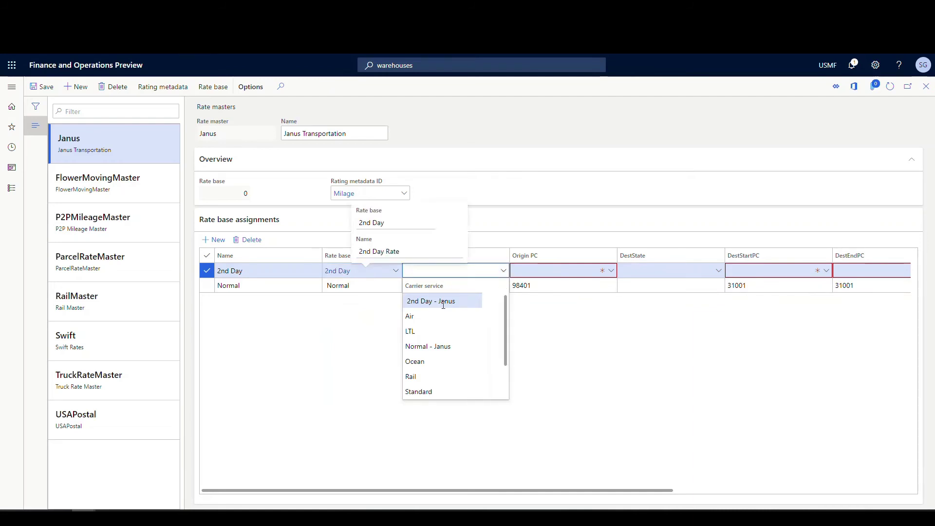
left_click(443, 302)
Set the 2nd Day assignment's Origin PC to 98401, DestStartPC and DestEndPC to 31001 and DestCountry to USA, and save it
left_click(555, 272)
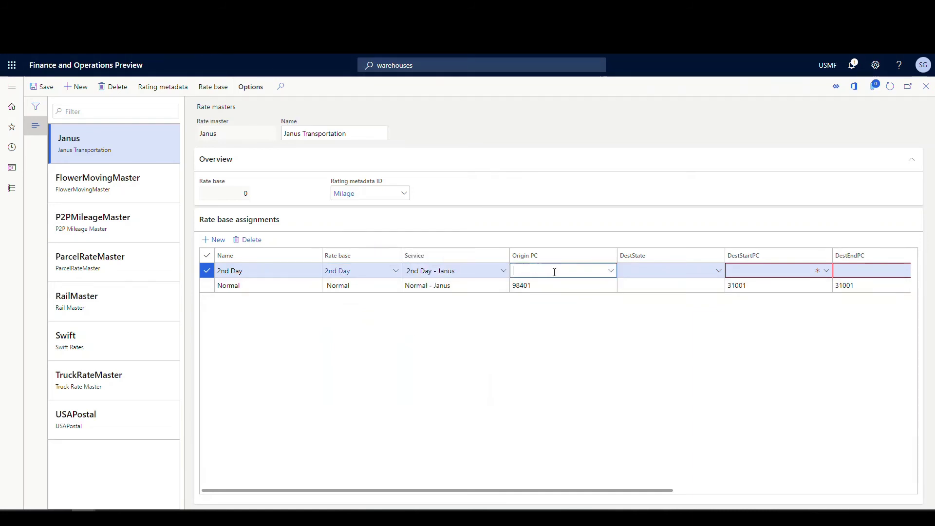
type("98401")
key("Tab")
key("Tab")
type("310")
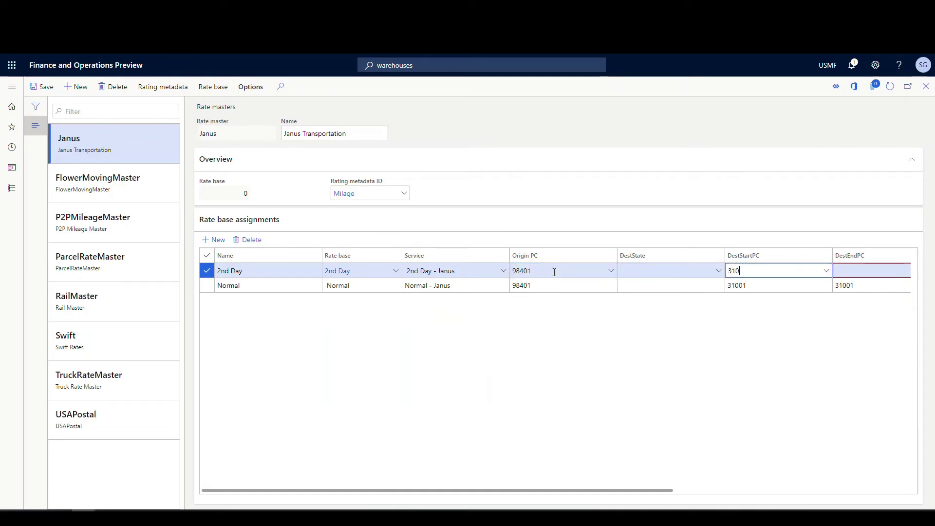
type("01")
key("Tab")
type("31001")
key("Tab")
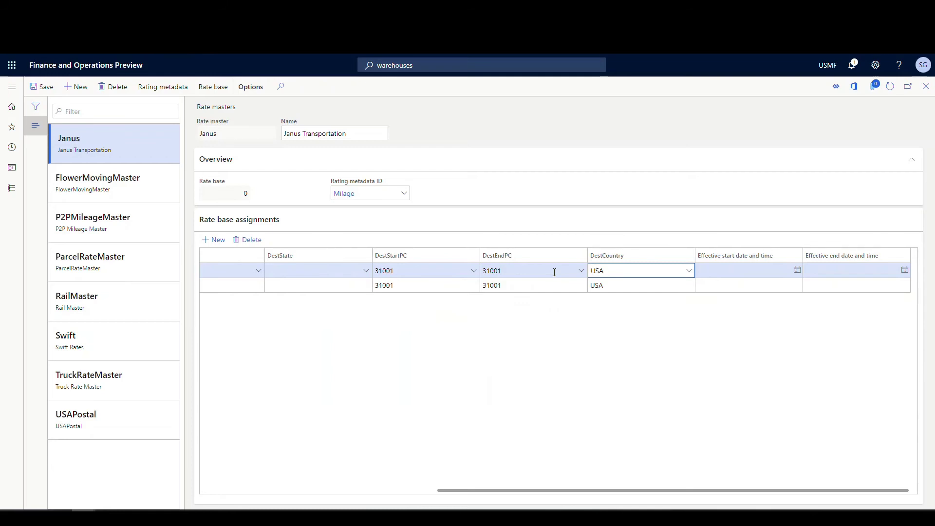
type("USA")
left_click(45, 88)
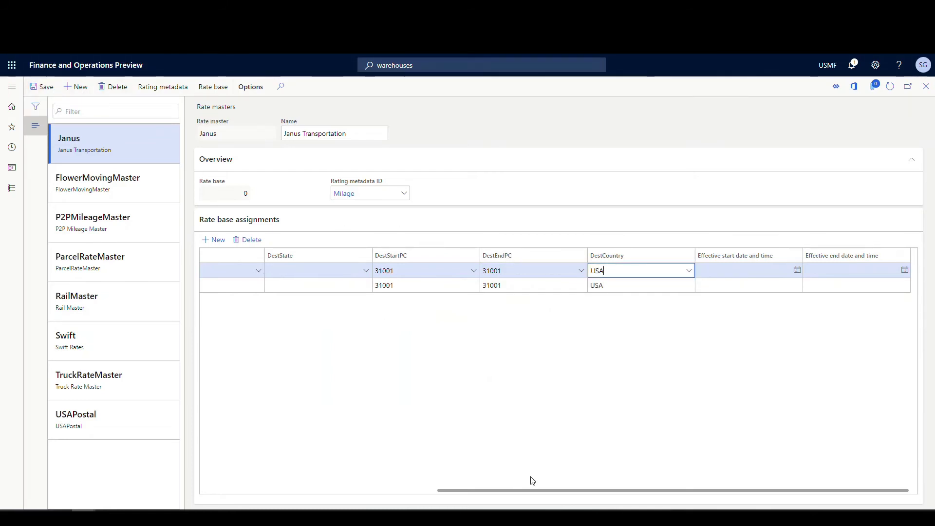
left_click_drag(520, 492, 277, 478)
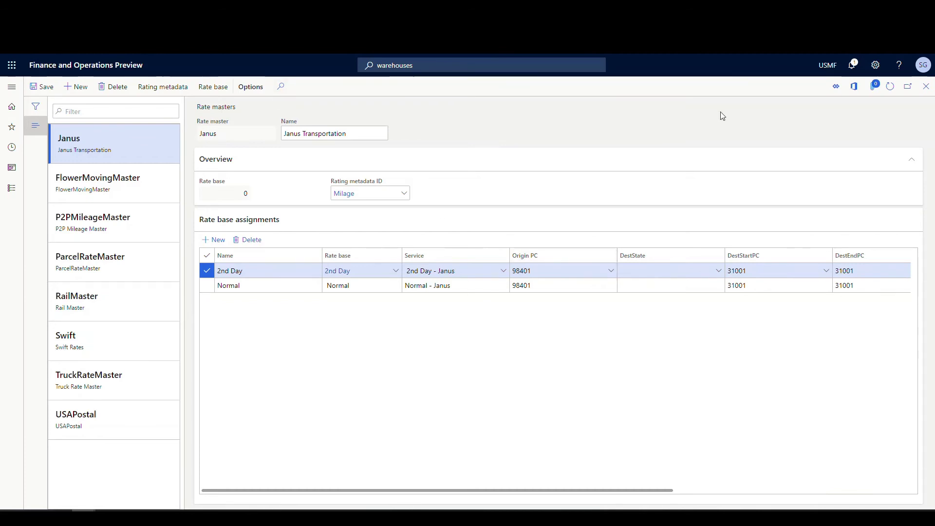
Leave the rate masters and open the rating profiles of the transportation setup
left_click(927, 89)
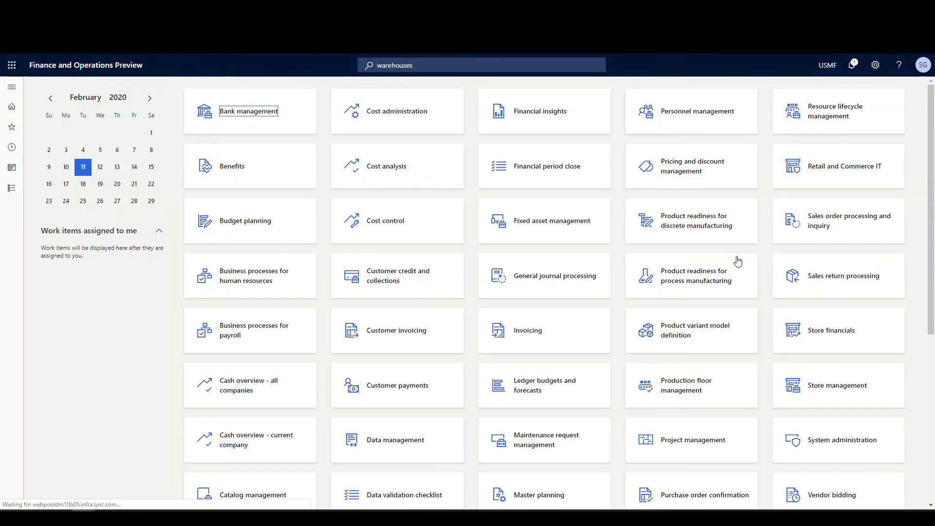
left_click(12, 87)
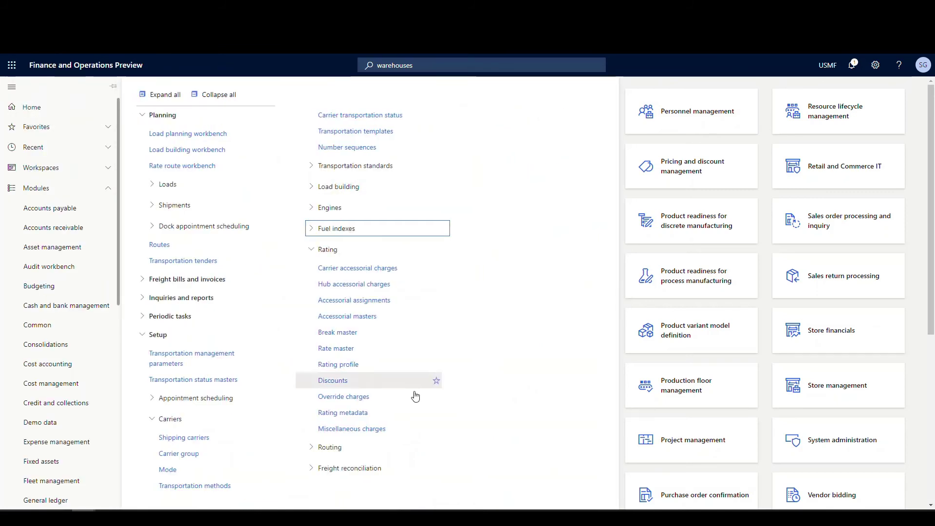
left_click(334, 369)
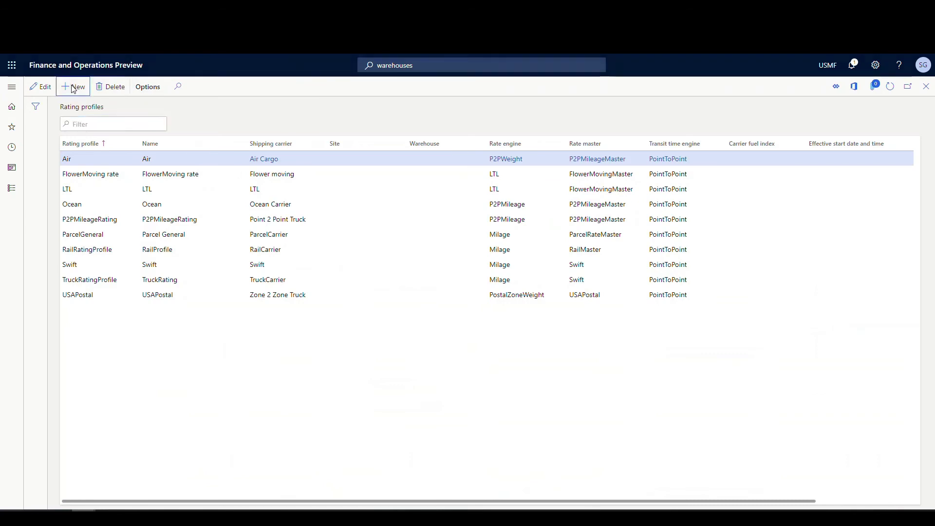
Create a rating profile with the ID Normal - Janus and the name Normal Janus
left_click(73, 88)
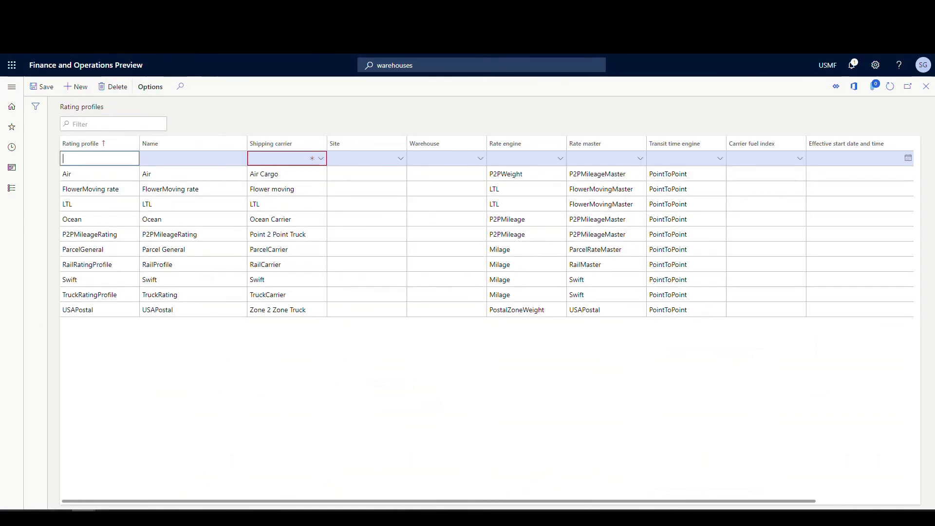
type("No")
key("BackSpace")
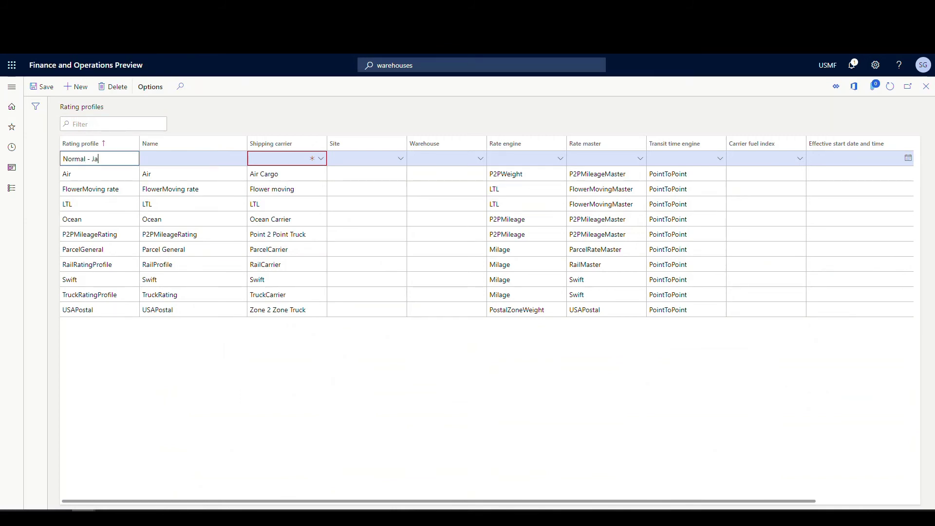
type("ormal - Janus")
key("Tab")
type("Nomral")
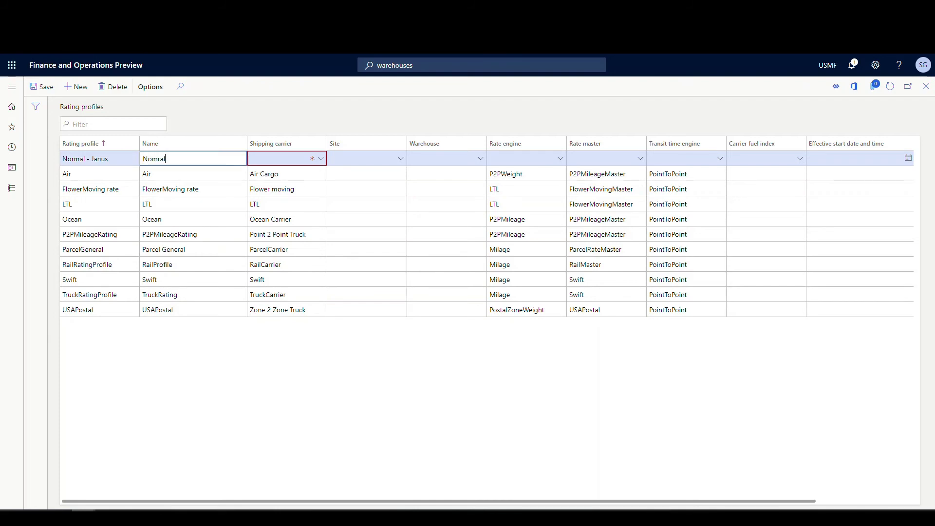
key("BackSpace")
key("BackSpace")
key("BackSpace")
type("rmal Janus")
key("Tab")
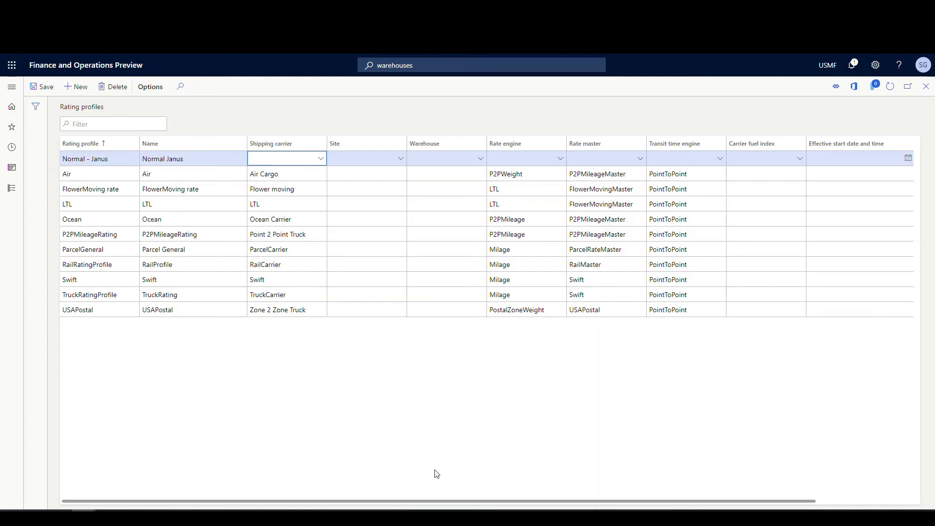
Assign the shipping carrier Janus and the rate engine Milage to the Normal - Janus rating profile
left_click(323, 163)
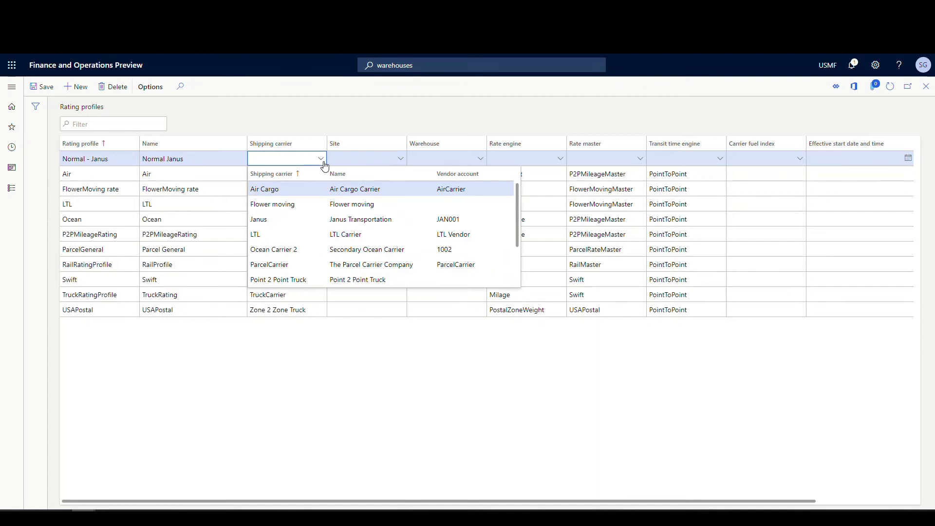
left_click(279, 219)
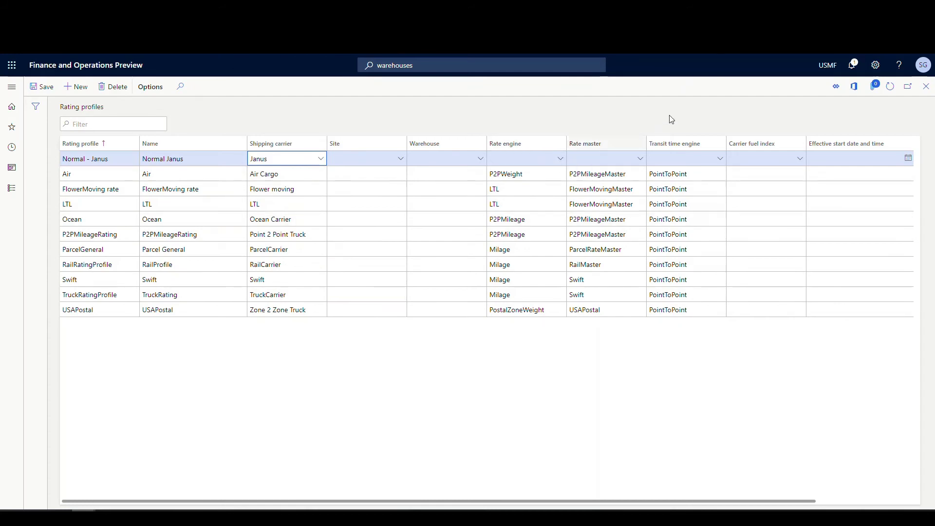
left_click(561, 159)
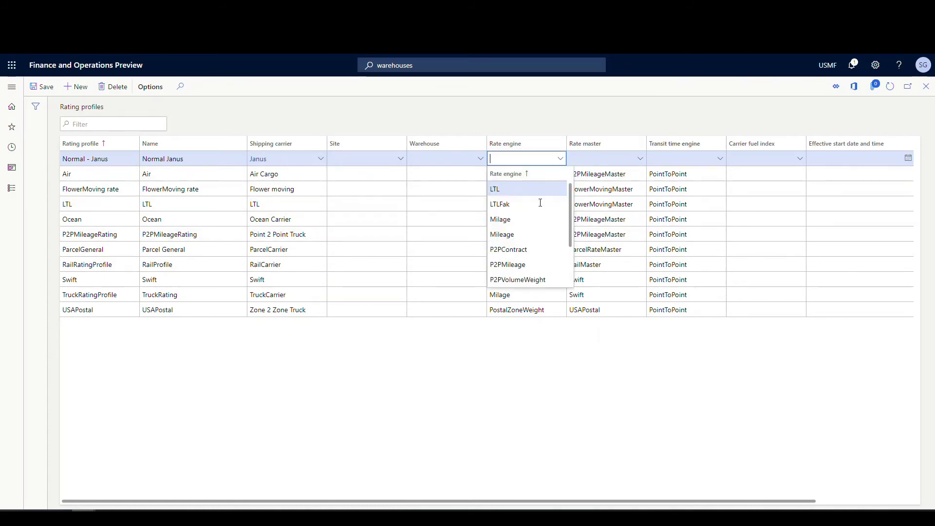
left_click(516, 219)
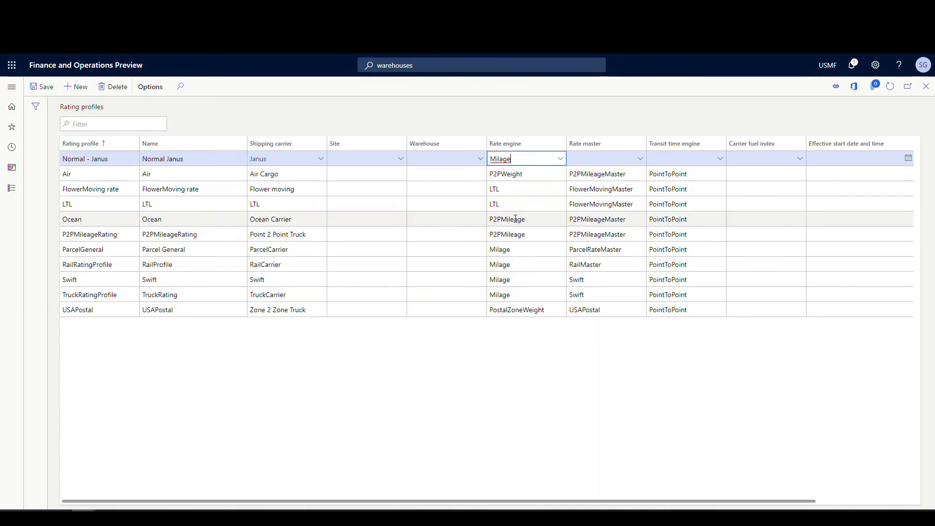
Assign the rate master Janus and the transit time engine PointToPoint to the Normal - Janus rating profile
left_click(640, 159)
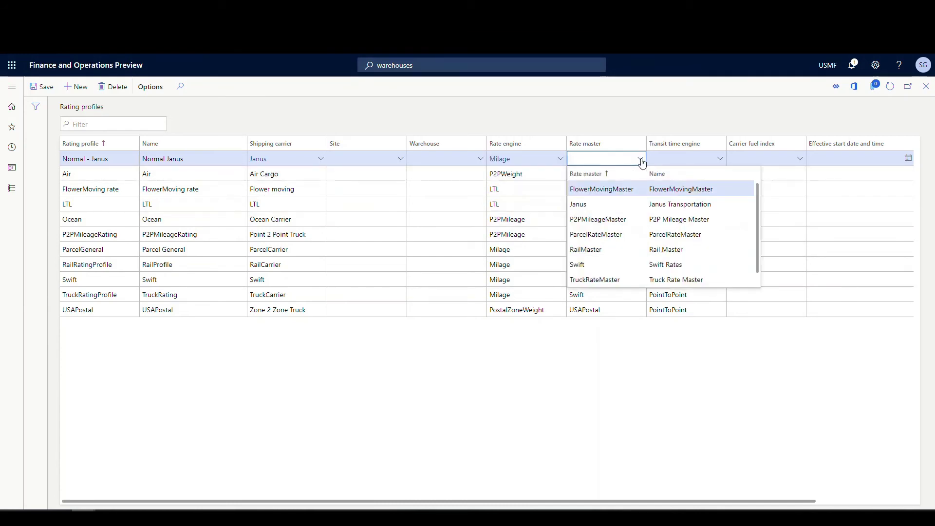
scroll(612, 246, "down", 1)
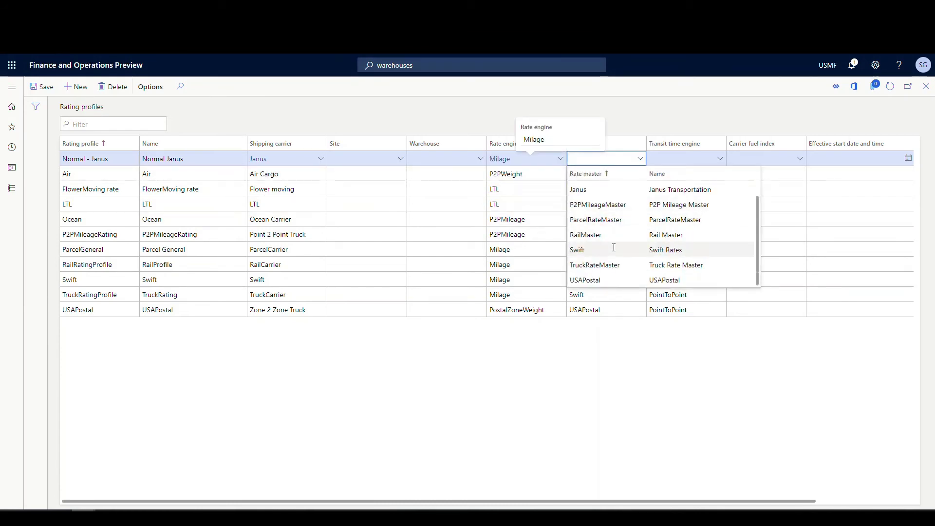
scroll(614, 248, "up", 1)
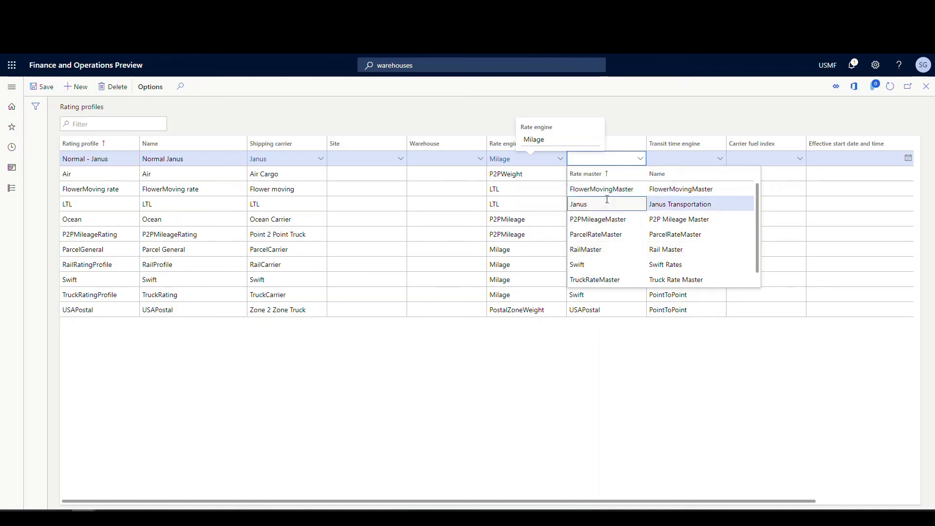
left_click(635, 204)
left_click(720, 159)
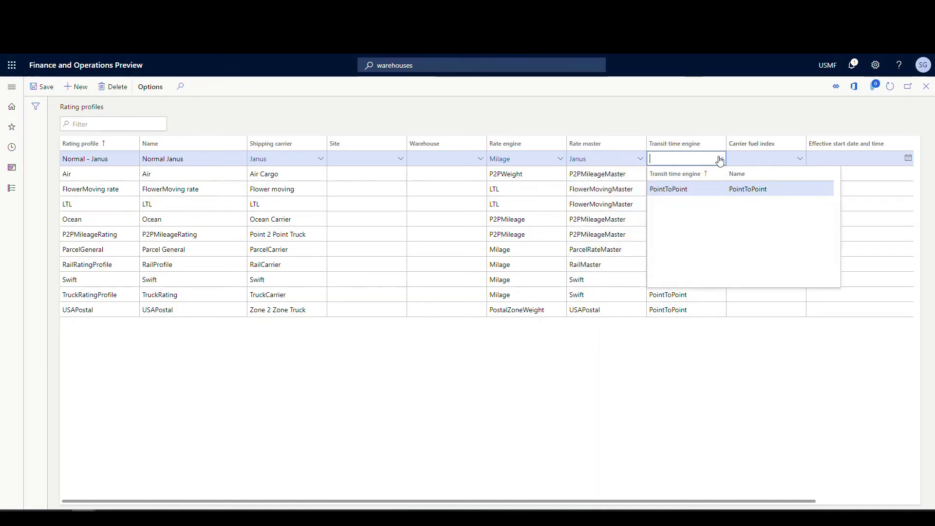
left_click(684, 189)
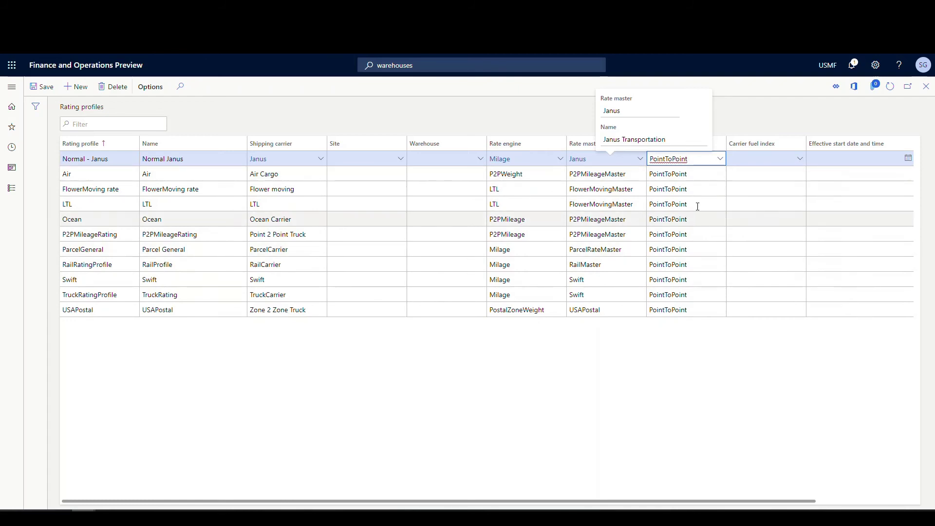
left_click(763, 101)
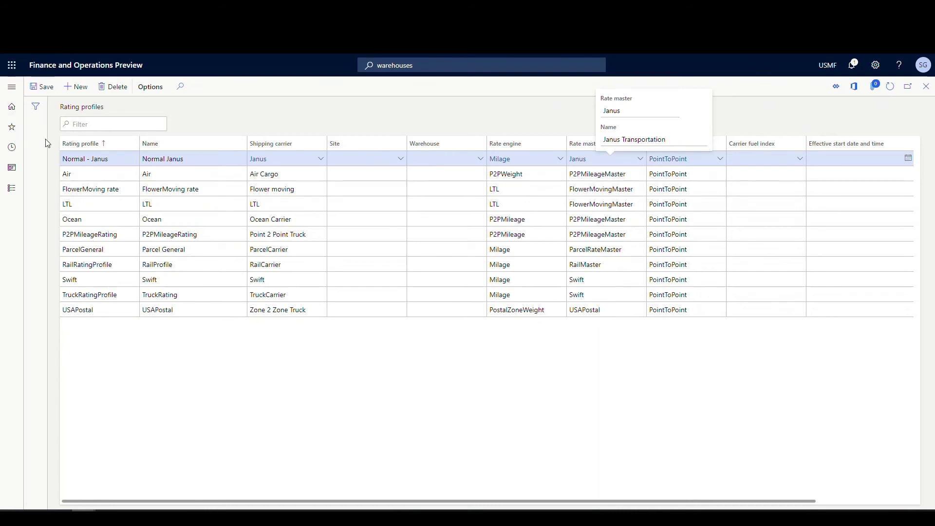
Create a rating profile with the ID 2nd Day - Janus and the name 2nd Day Janus
left_click(78, 87)
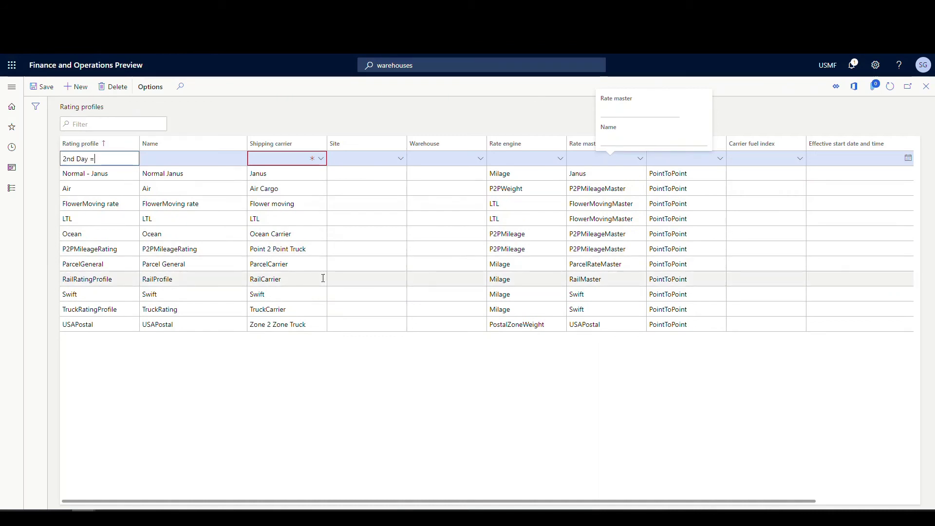
key("BackSpace")
type("- Janus")
key("Tab")
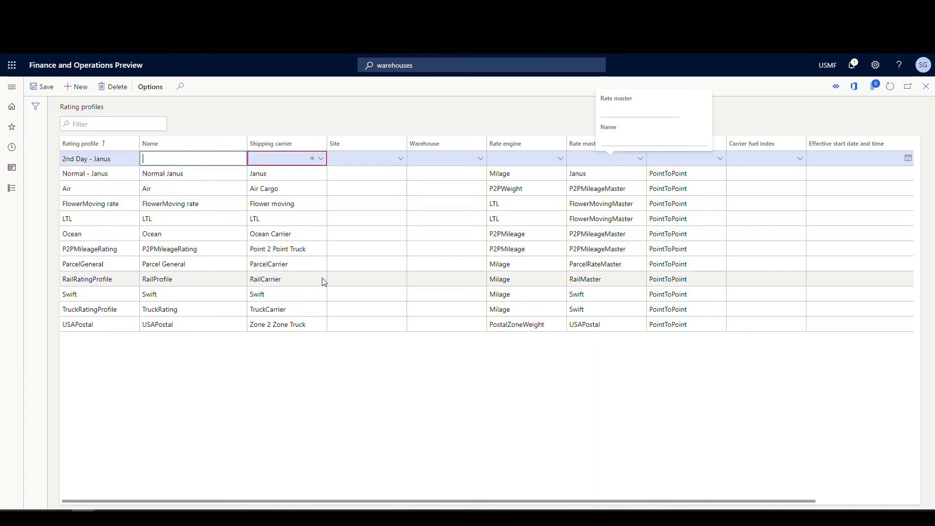
type("2nd Day Janus")
key("Tab")
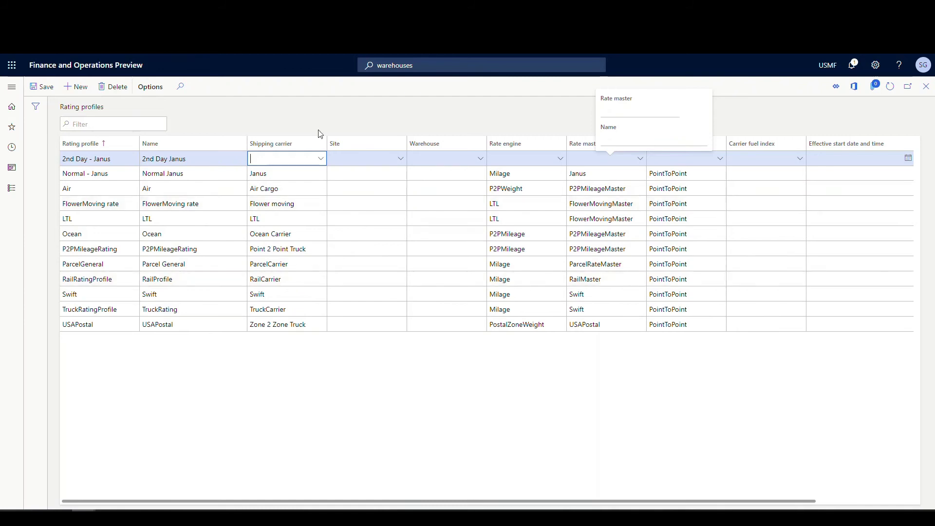
Assign the shipping carrier Janus and the rate engine Milage to the 2nd Day - Janus rating profile
left_click(321, 159)
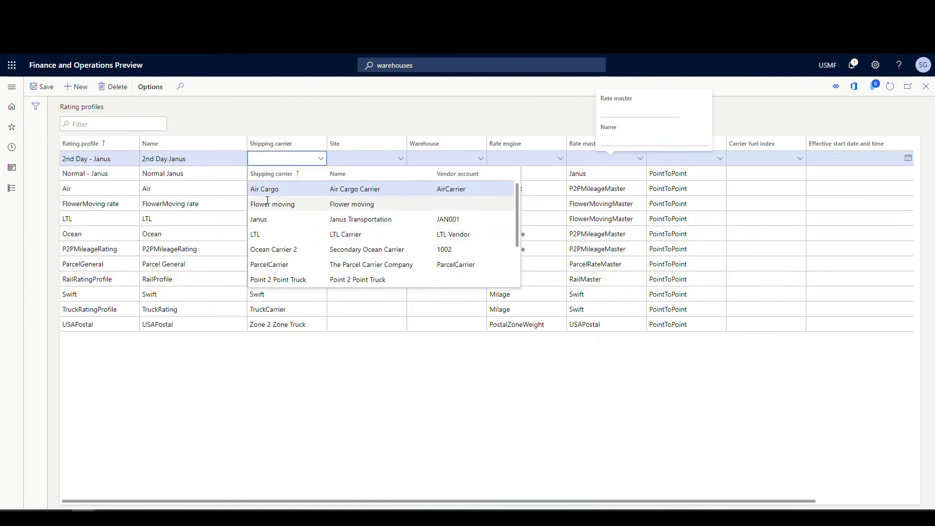
left_click(287, 220)
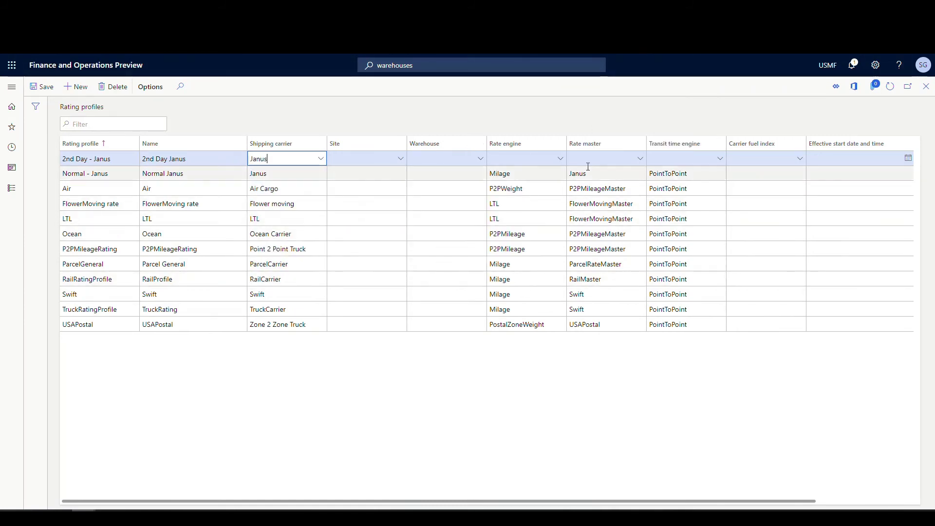
left_click(560, 159)
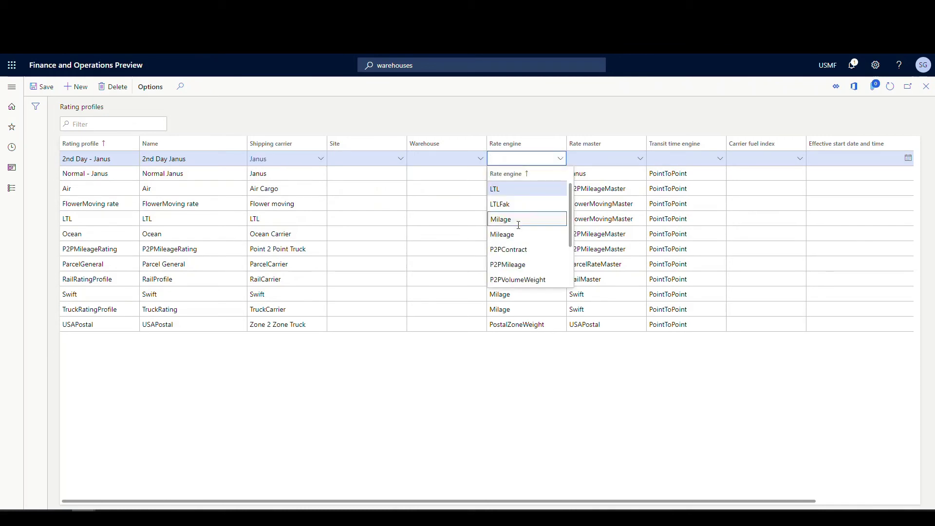
left_click(526, 220)
Assign the rate master Janus and the transit time engine PointToPoint to the 2nd Day - Janus rating profile and save it
left_click(641, 160)
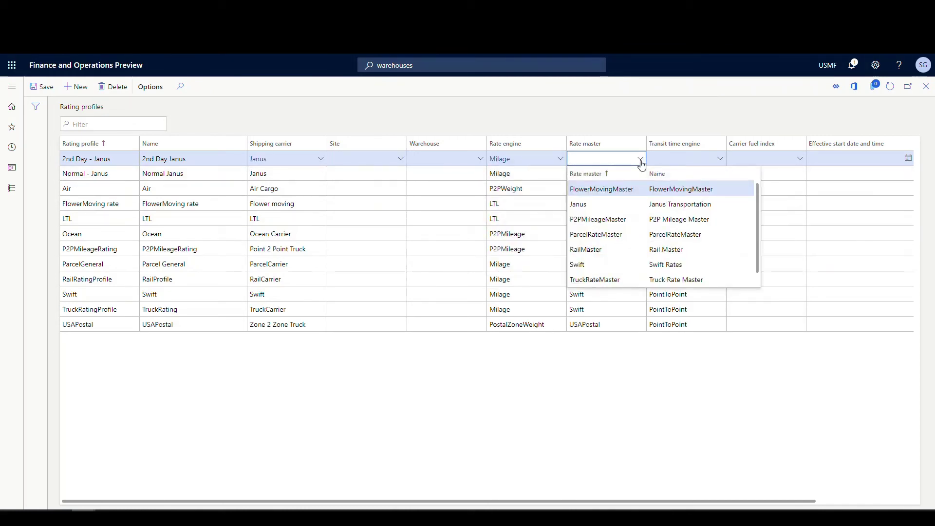
left_click(592, 204)
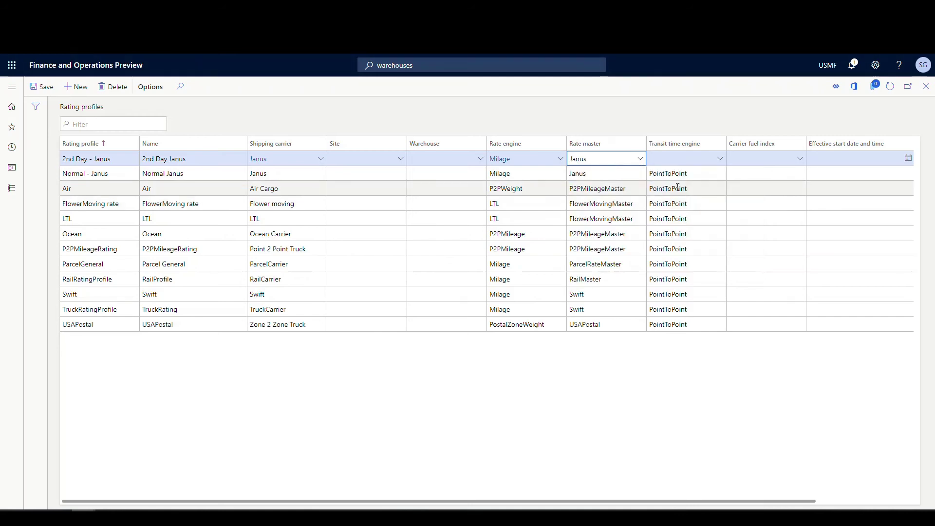
left_click(719, 159)
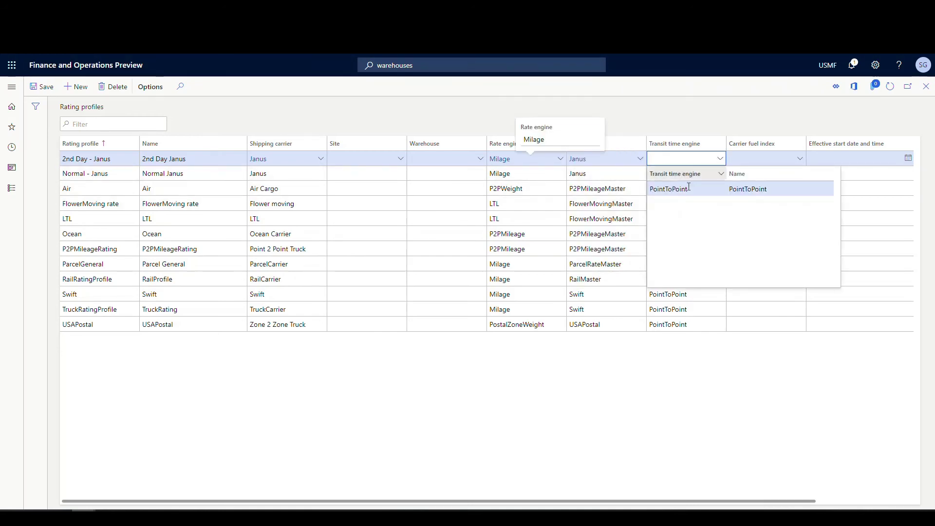
left_click(674, 194)
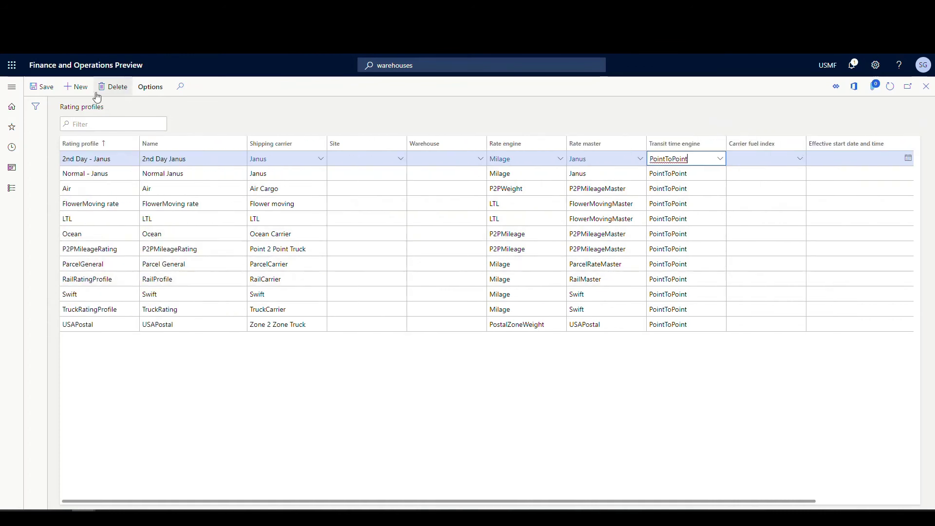
left_click(44, 91)
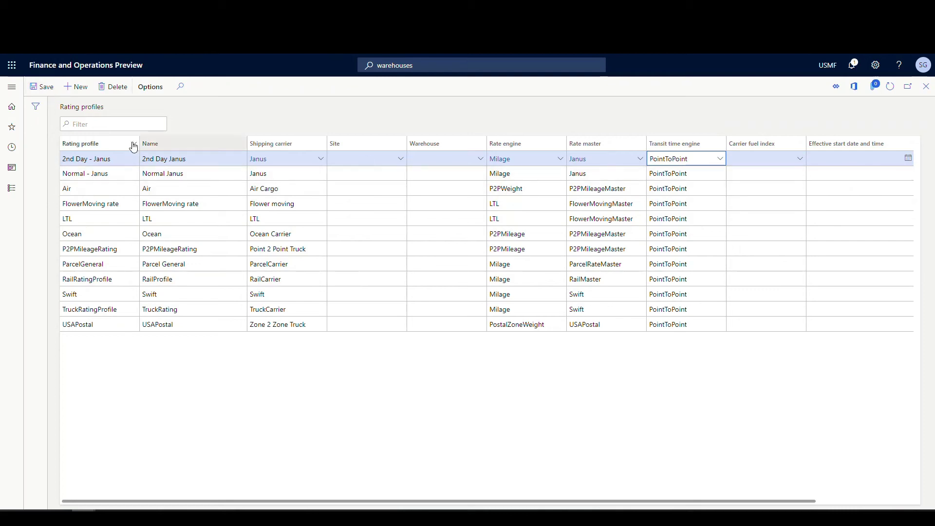
Open the shipping carriers setup and display the rating profiles of the carrier Janus
left_click(15, 90)
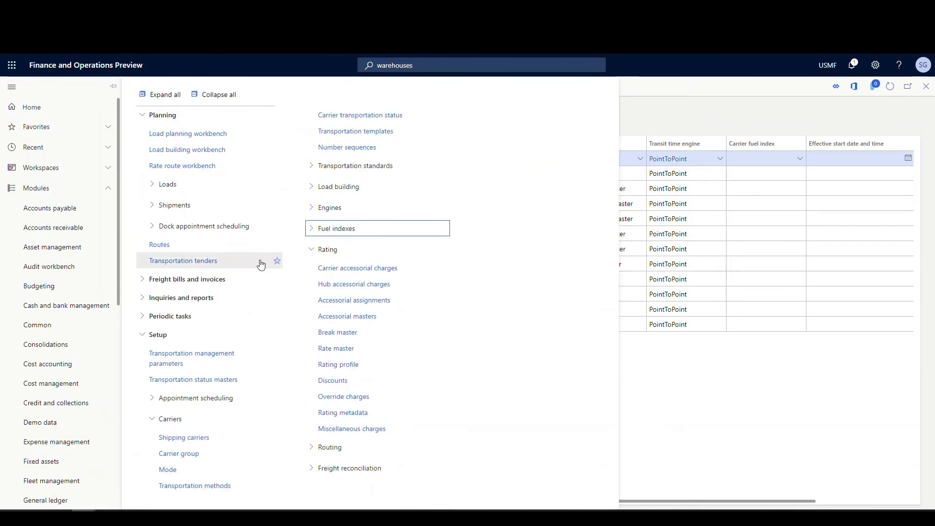
left_click(192, 437)
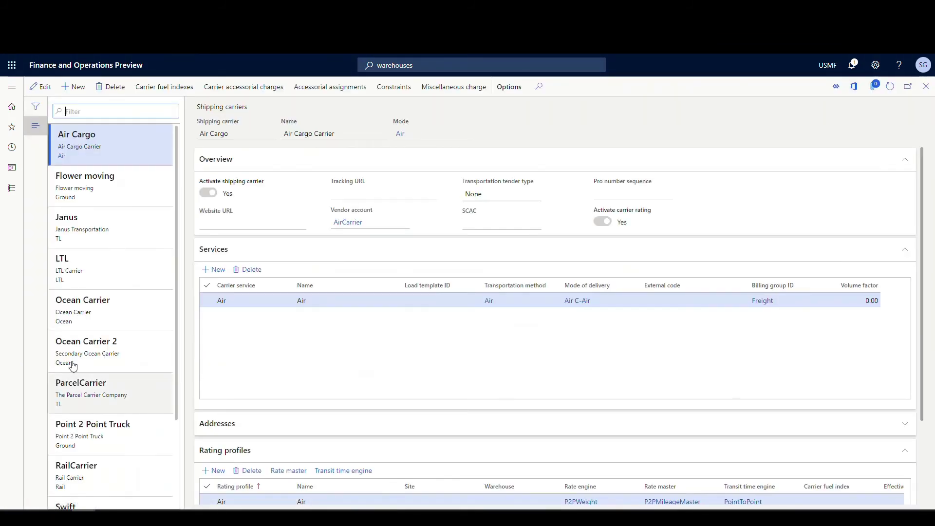
left_click(123, 233)
scroll(377, 337, "down", 2)
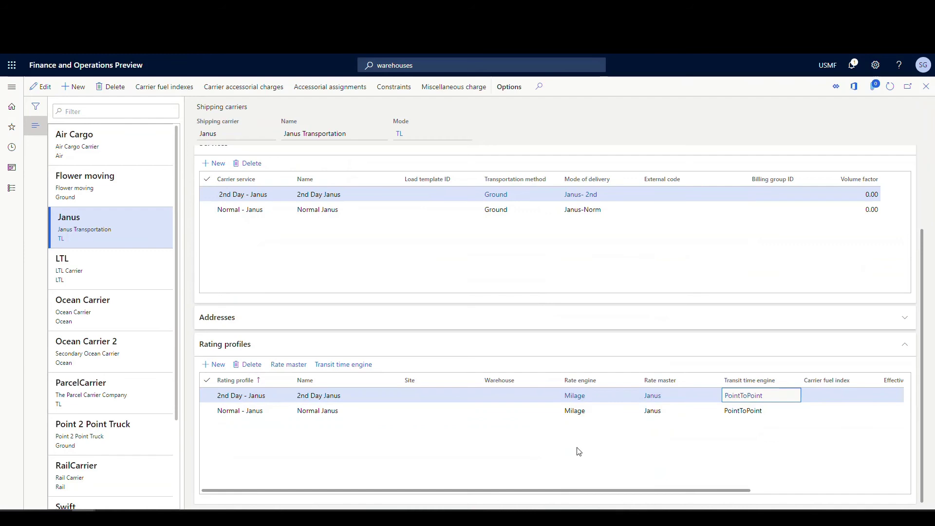
Examine the PointToPoint transit time engine's pickup, drop-off and days details, then return to the Janus carrier
left_click(741, 396)
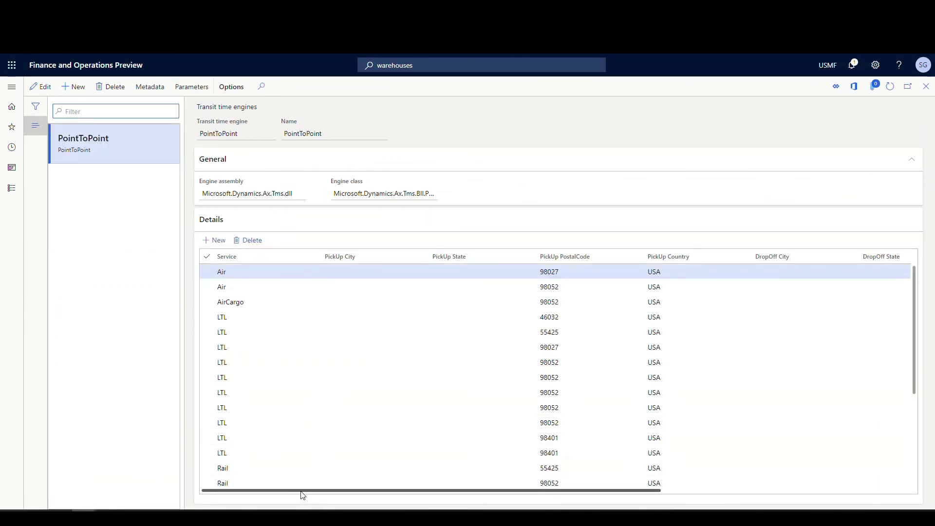
left_click_drag(301, 492, 620, 463)
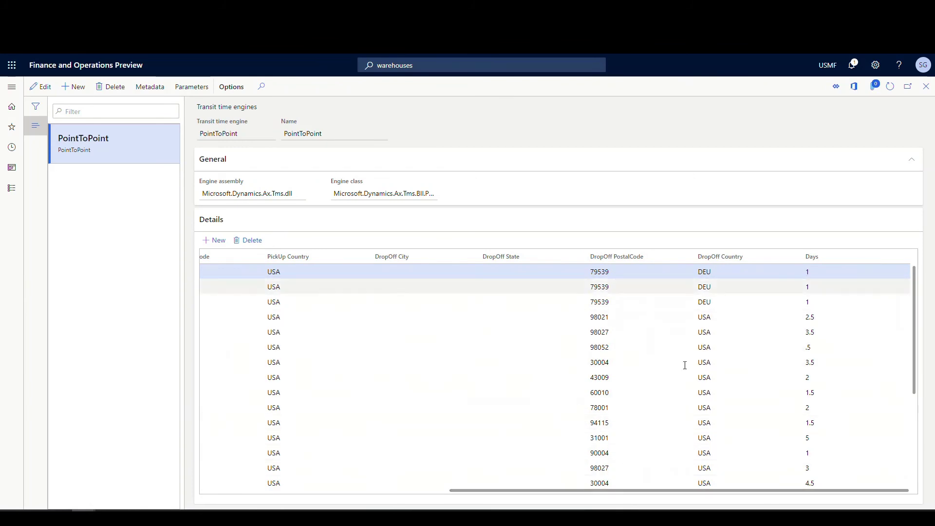
scroll(575, 410, "down", 3)
scroll(575, 410, "down", 1)
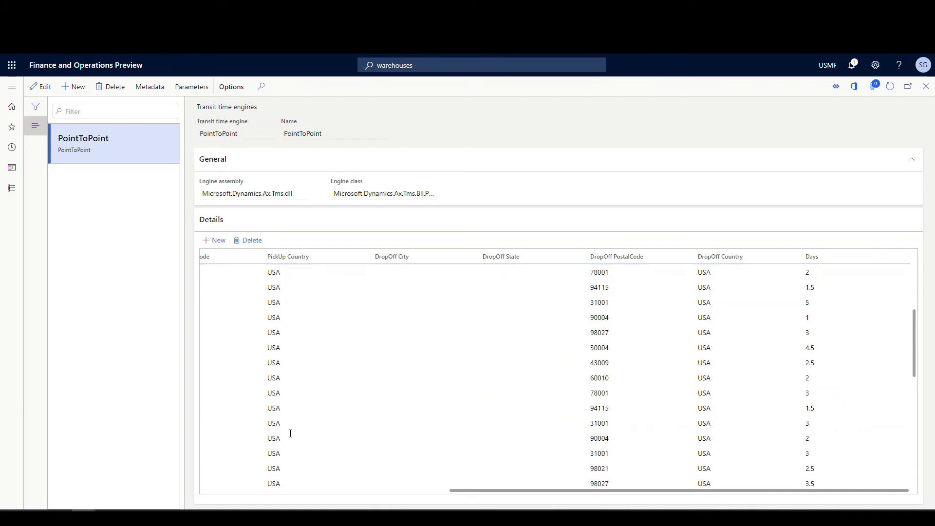
left_click(926, 89)
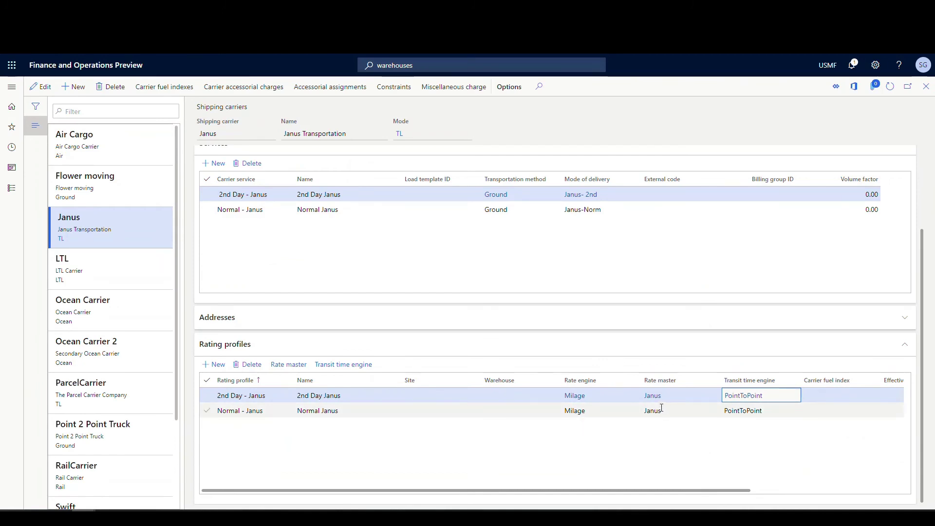
Reopen the PointToPoint transit time engine from the Janus rating profile and add a detail line for the service Normal - Janus
left_click(754, 396)
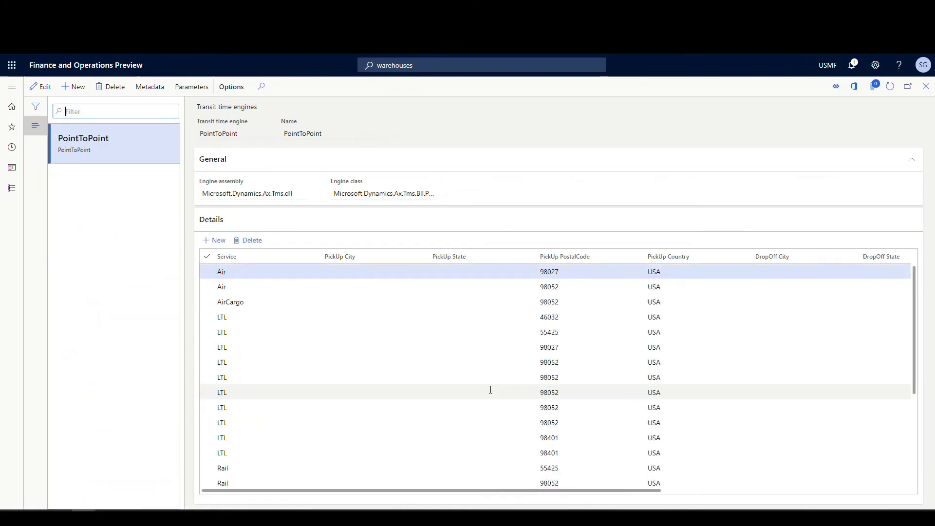
scroll(355, 413, "down", 10)
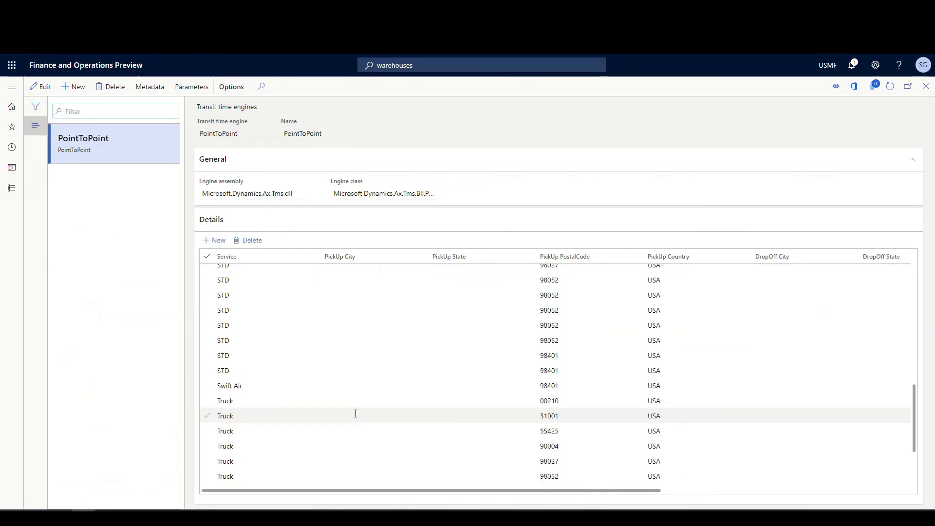
scroll(355, 413, "up", 10)
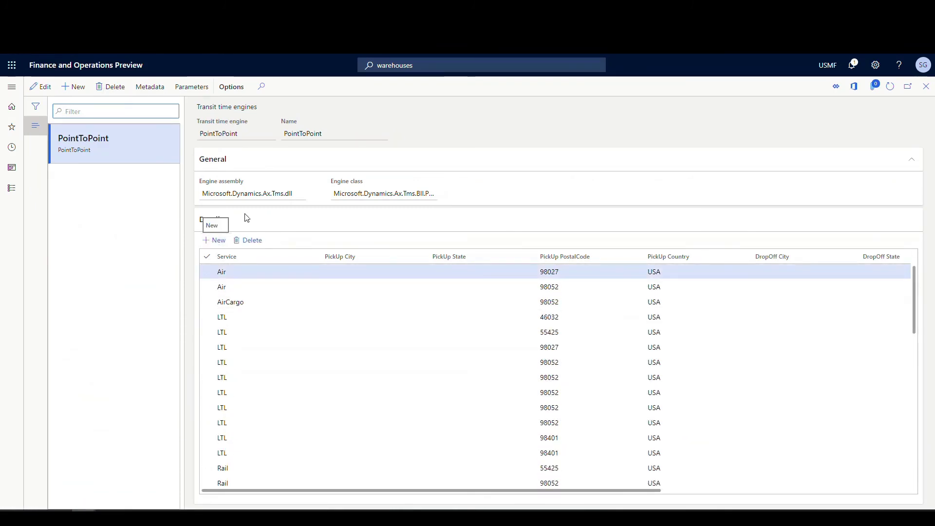
left_click(215, 241)
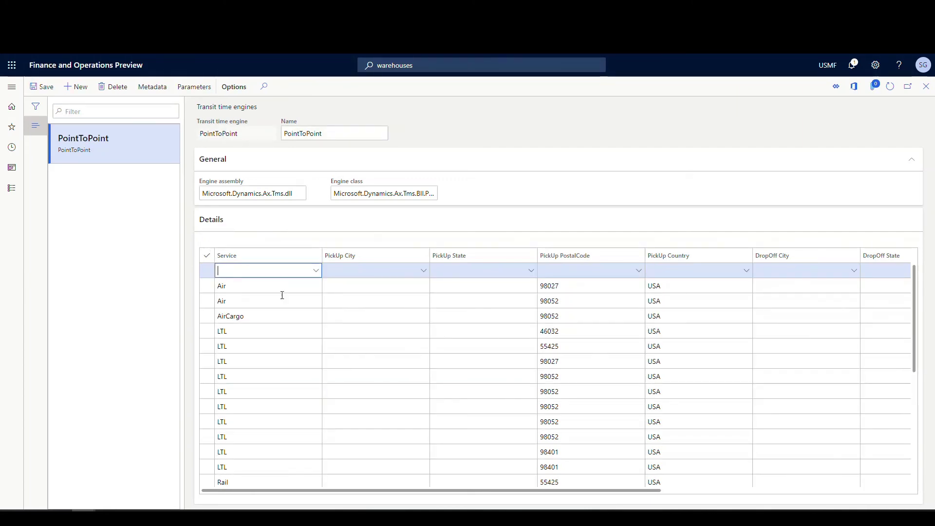
left_click(315, 272)
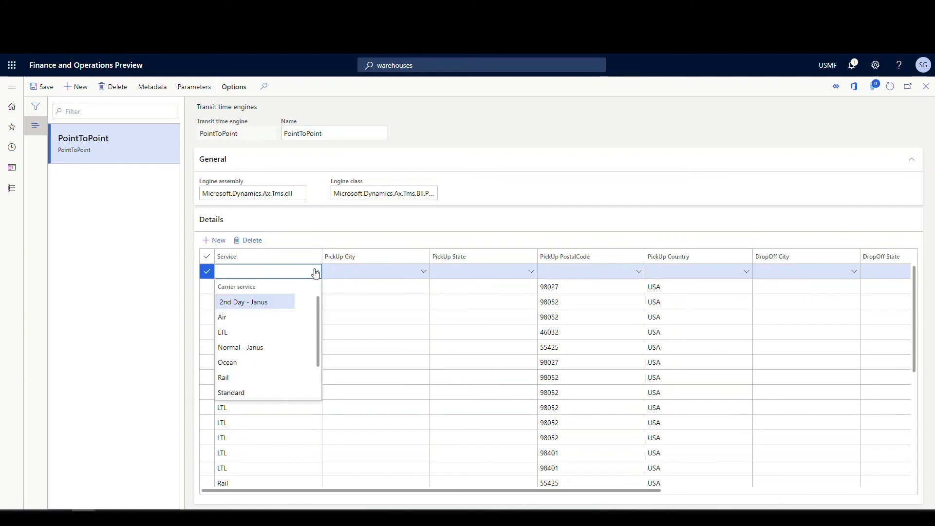
left_click(260, 348)
Set the Normal - Janus line's pickup postal code to 98401 and its pickup country to USA
left_click(591, 272)
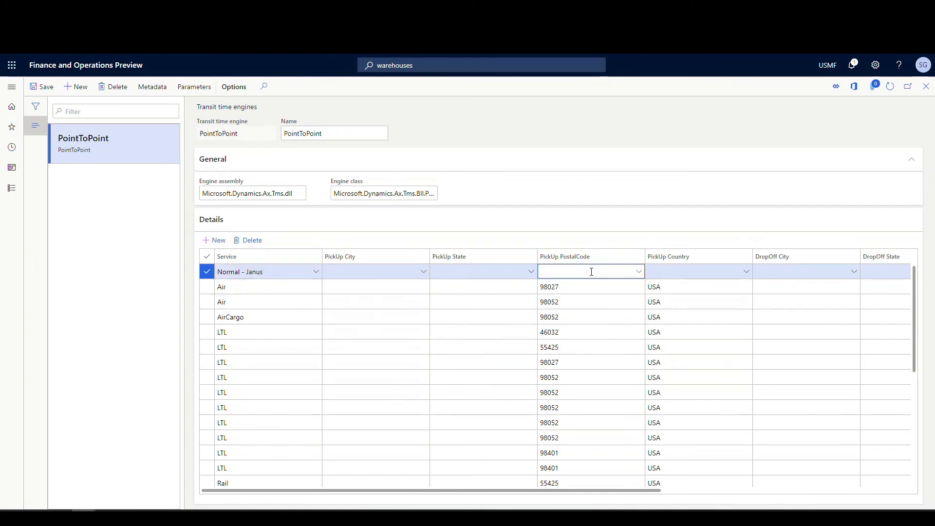
type("98401")
key("Tab")
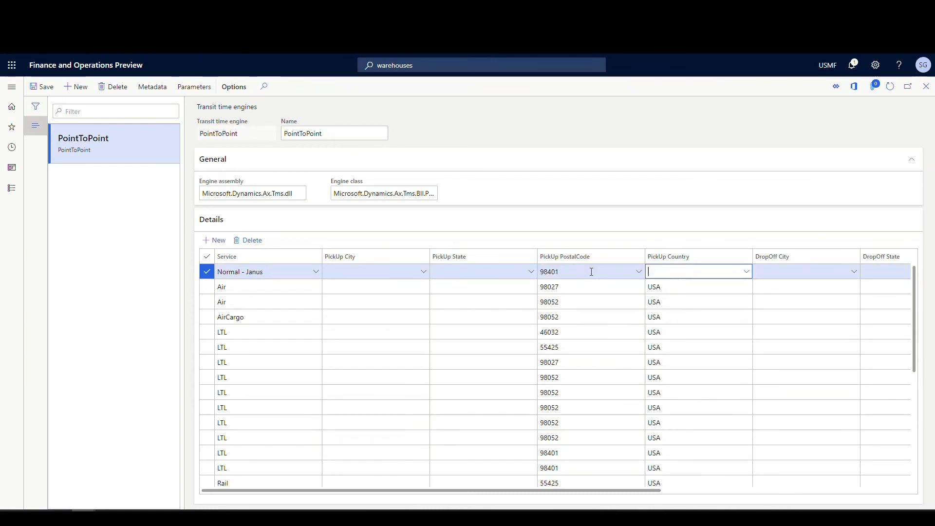
type("USA")
Set the Normal - Janus line's drop-off to postal code 31001 and country USA, with a transit time of 3 days
key("Tab")
key("Tab")
key("Tab")
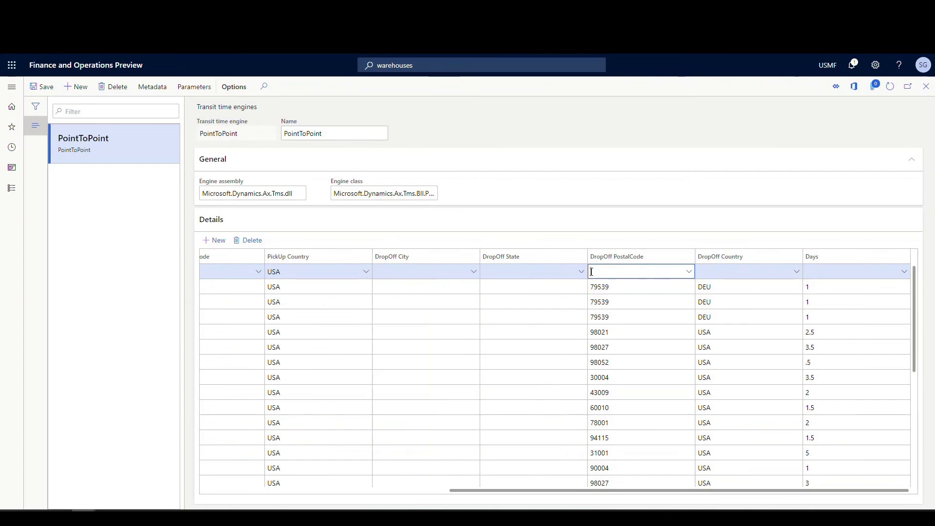
type("31001")
key("Tab")
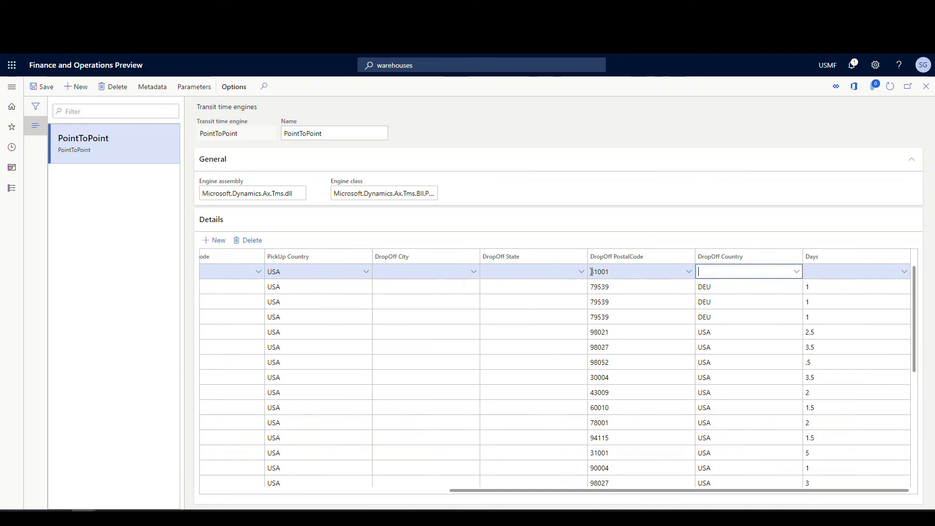
type("USA")
key("Tab")
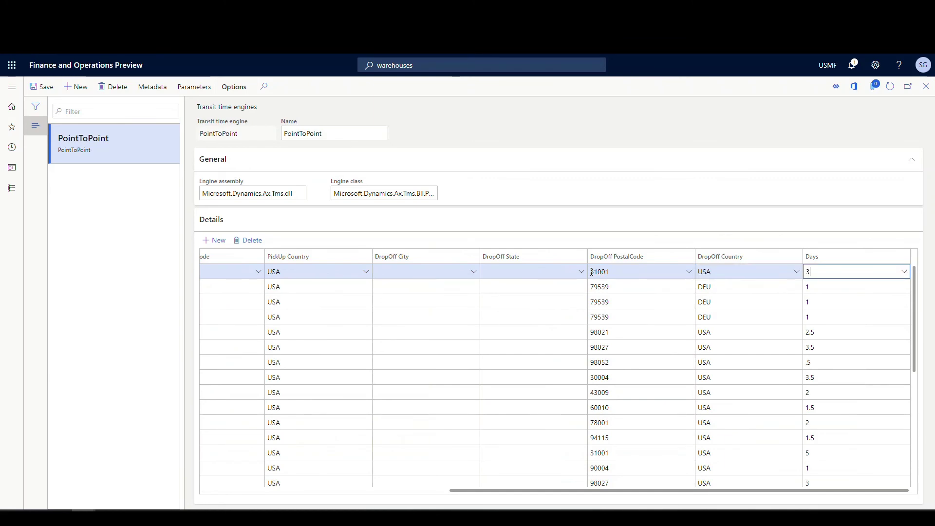
Add a detail line for the service 2nd Day - Janus with pickup postal code 98401 and pickup country USA
left_click(220, 244)
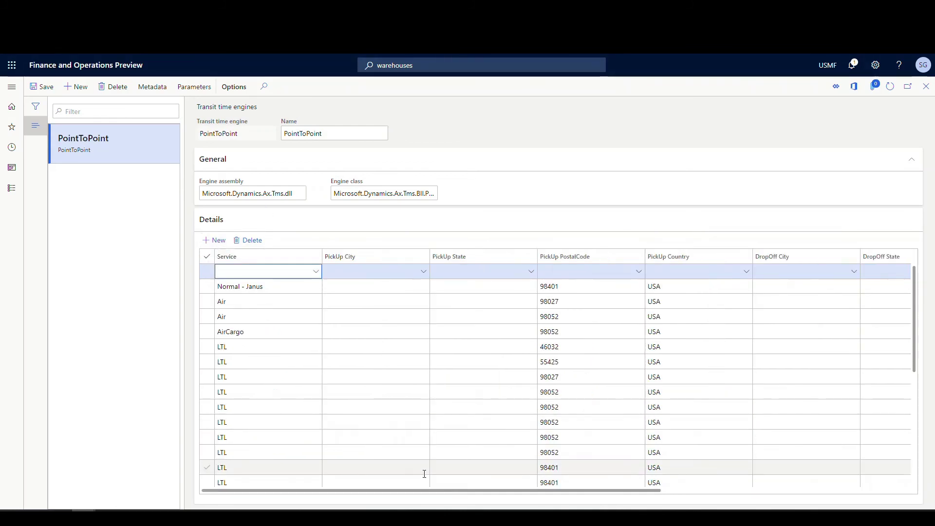
left_click(317, 274)
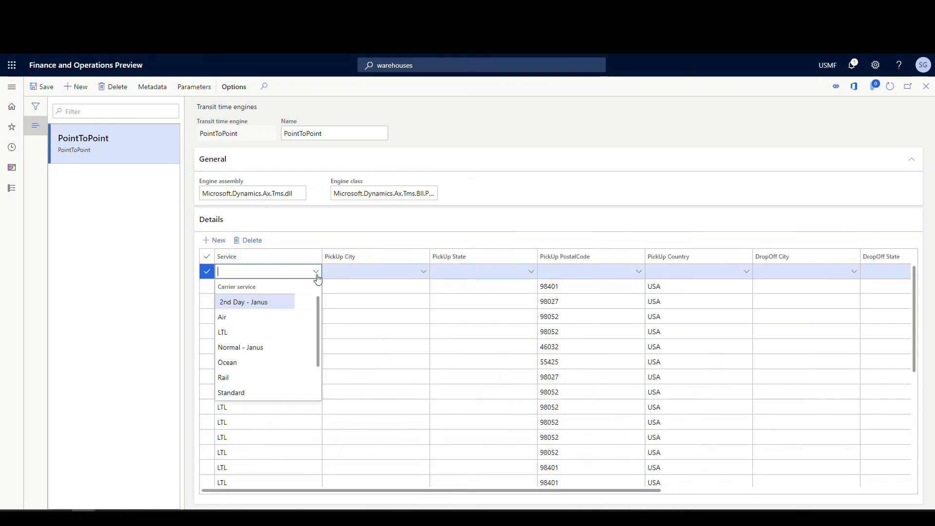
left_click(235, 305)
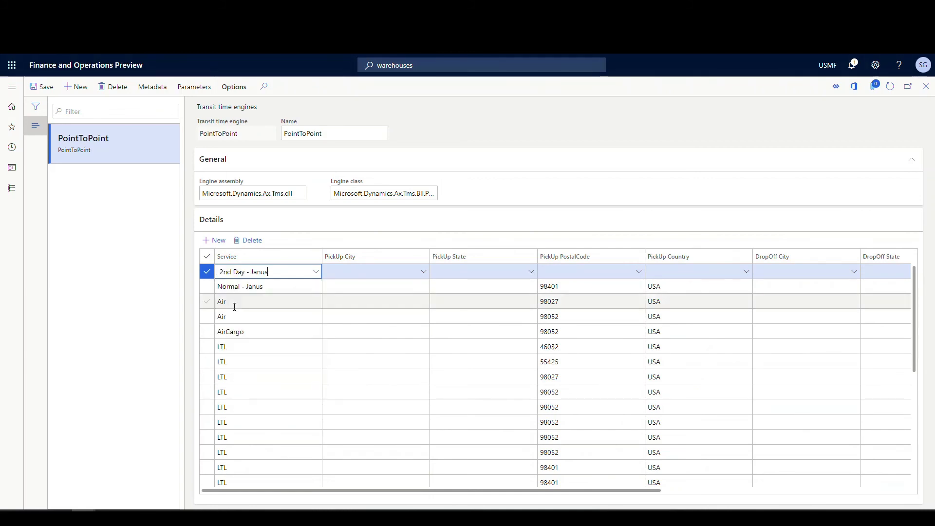
left_click(570, 273)
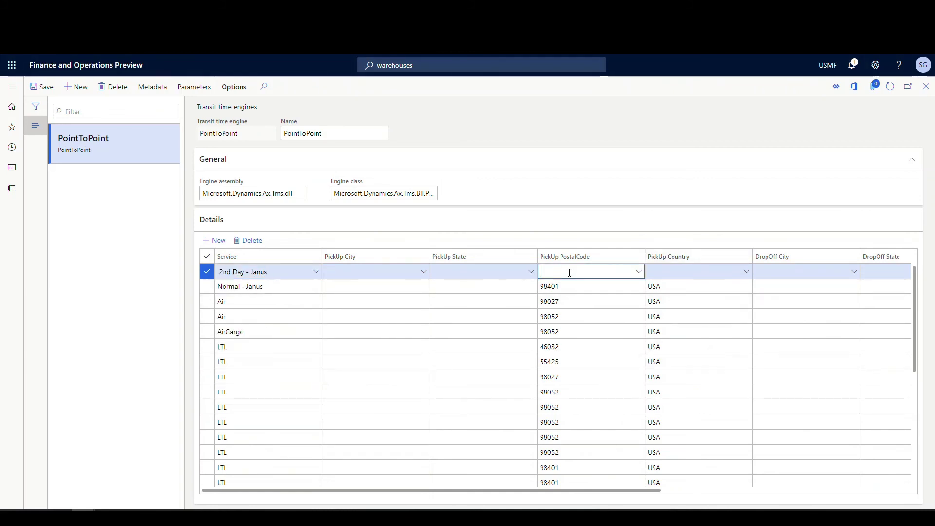
type("98401")
key("Tab")
type("USA")
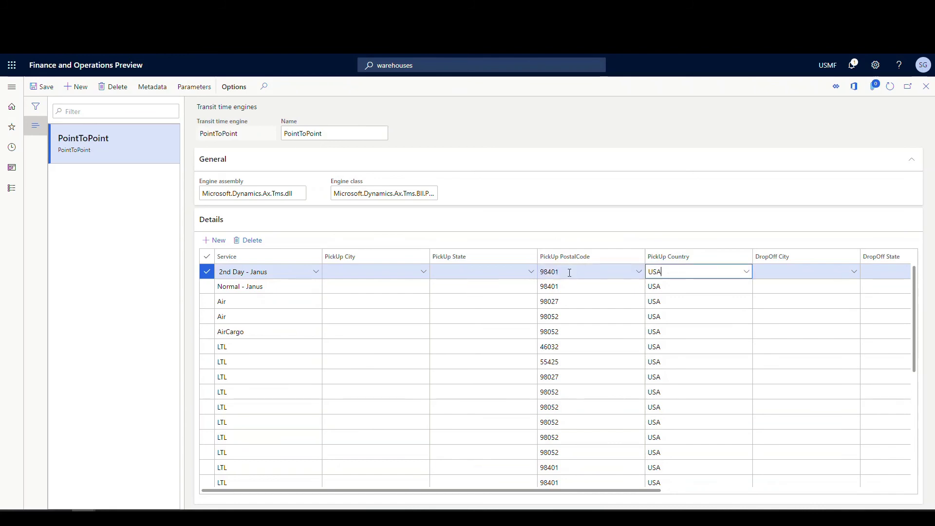
Set the 2nd Day - Janus line's drop-off to postal code 31001 and country USA with 2 transit days, and save the details
key("Tab")
key("Tab")
key("Tab")
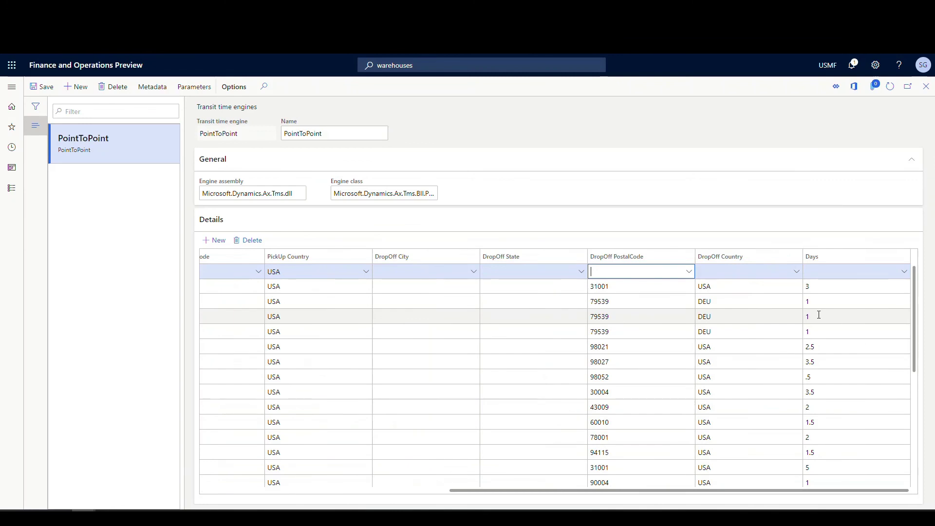
type("31001")
key("Tab")
type("USA")
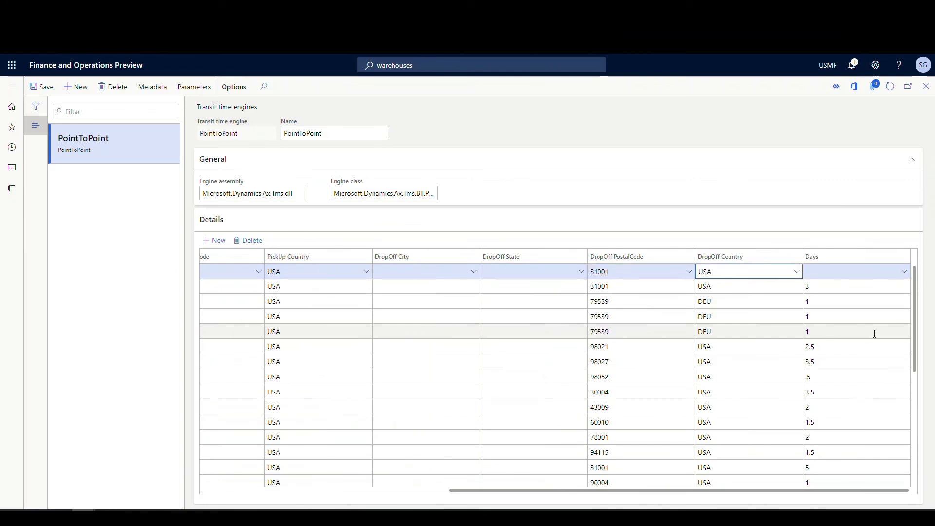
key("Tab")
type("2")
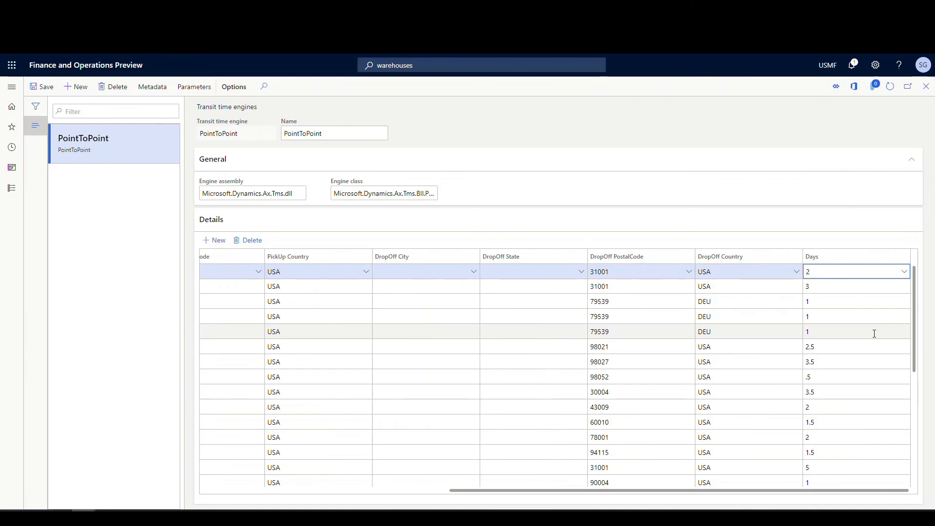
key("ctrl+s")
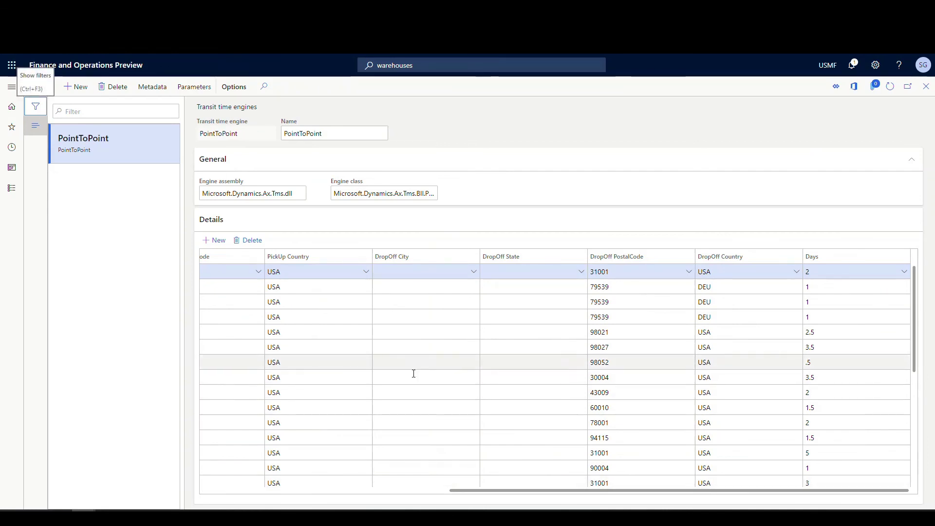
left_click_drag(530, 494, 261, 496)
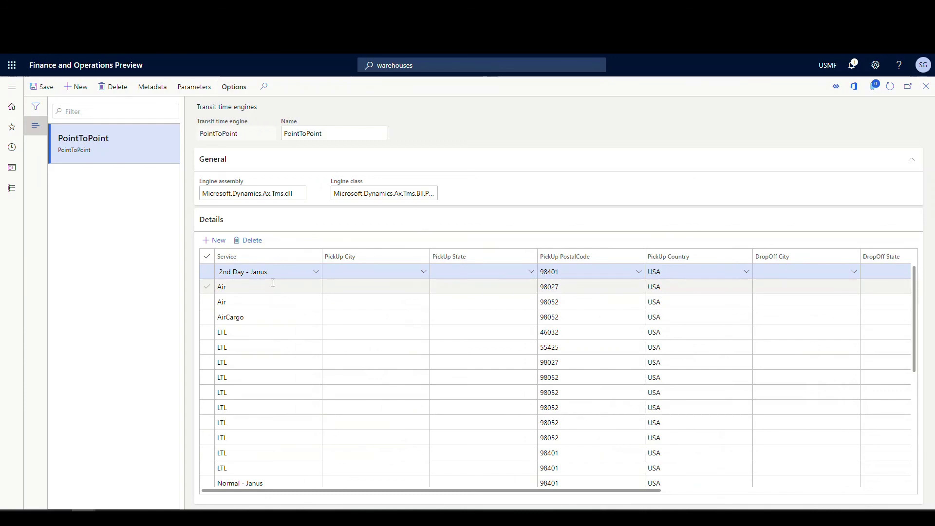
Close the transit time engine and open the Rate route workbench from Transportation management planning
left_click(927, 88)
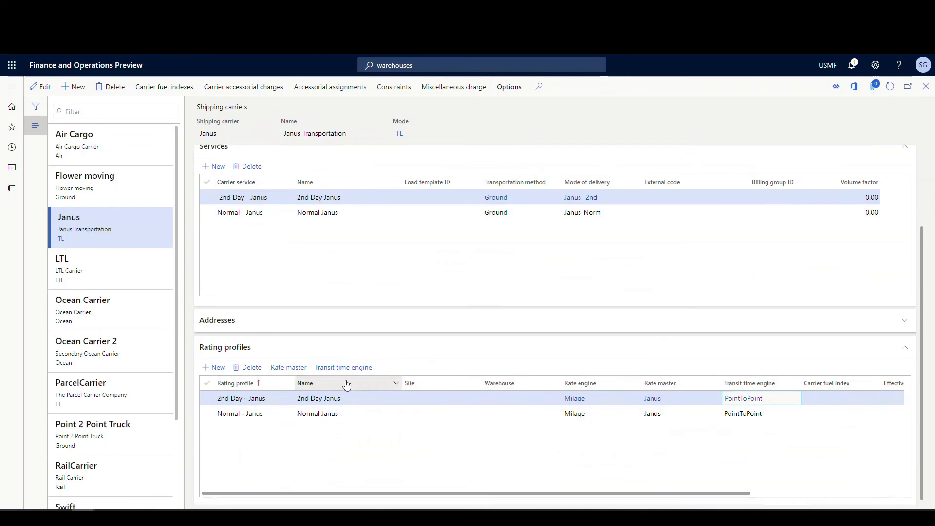
scroll(344, 382, "up", 2)
scroll(344, 382, "down", 2)
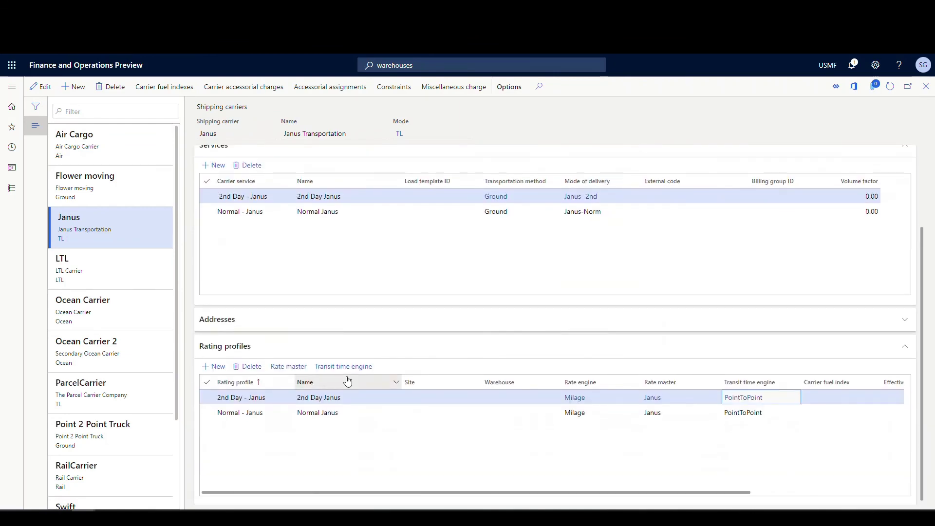
scroll(348, 380, "up", 2)
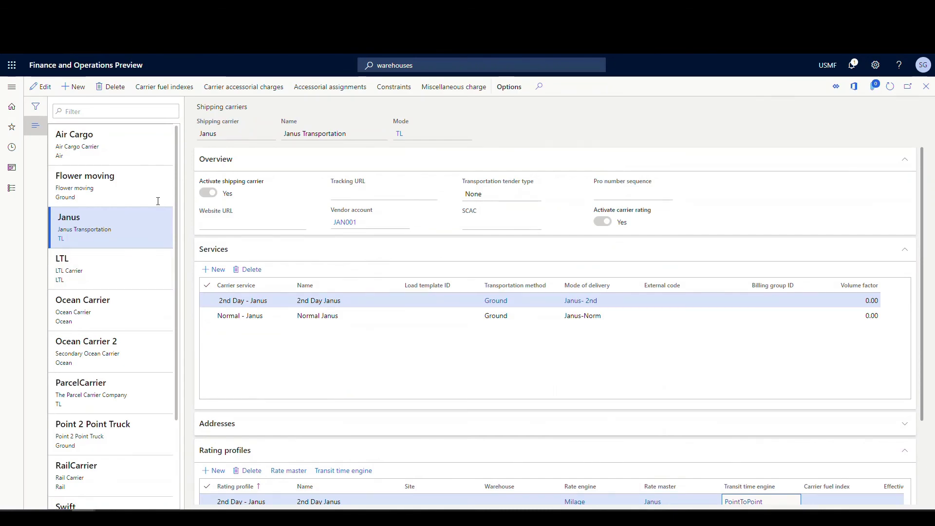
left_click(10, 92)
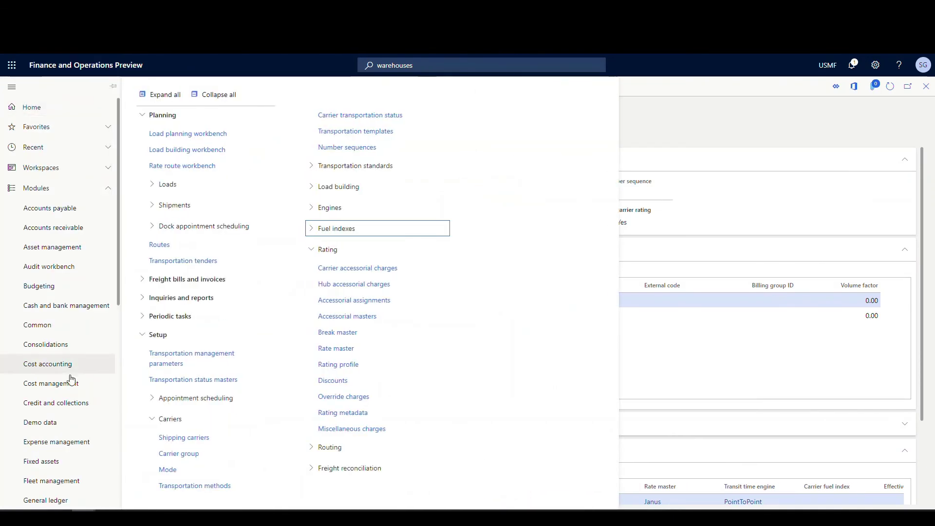
scroll(73, 385, "down", 8)
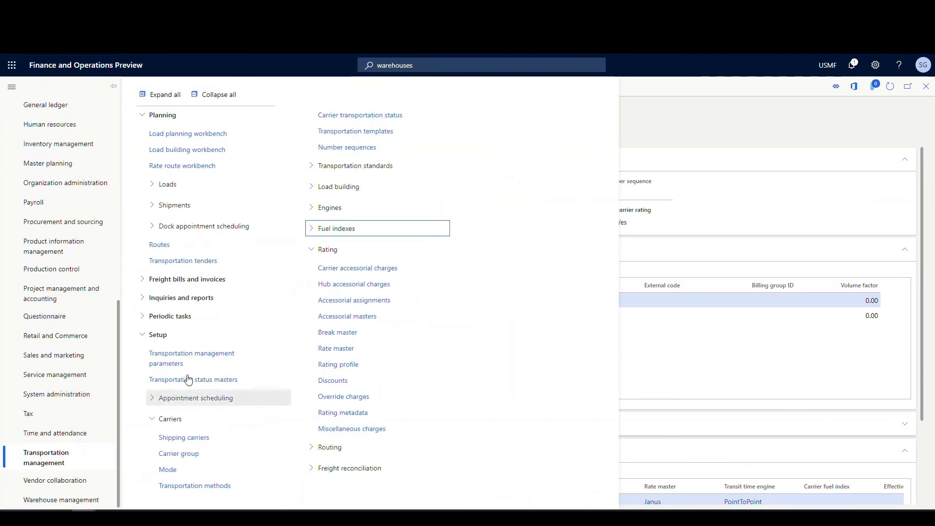
left_click(178, 164)
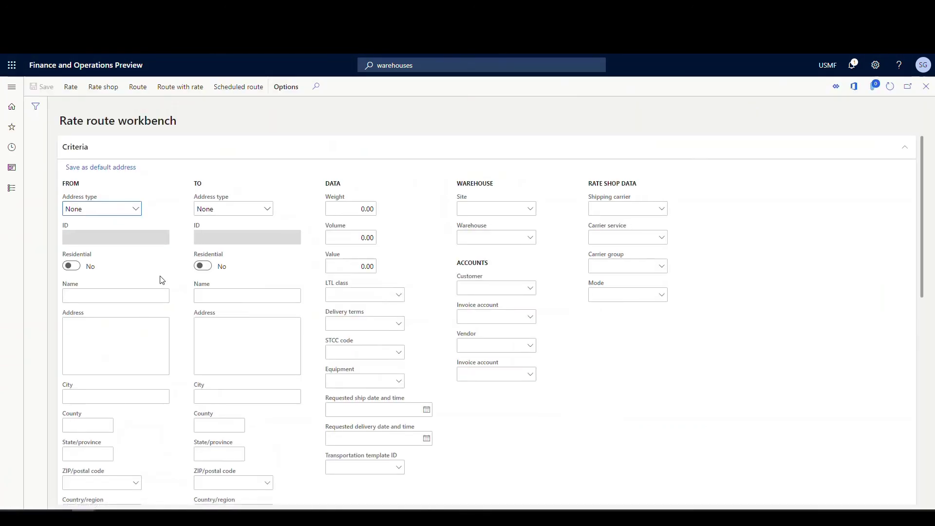
Set the origin ZIP/postal code to 98401 in the rate route criteria
scroll(163, 280, "down", 4)
scroll(162, 280, "up", 1)
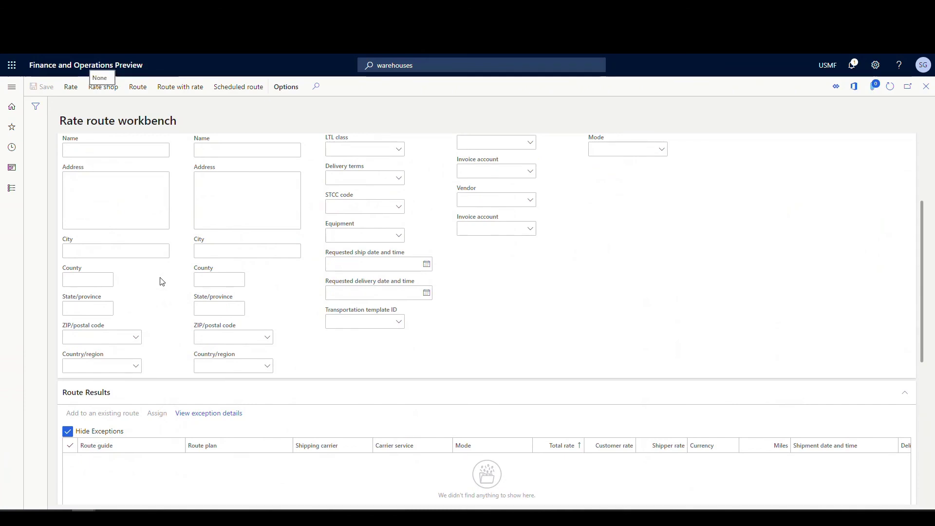
left_click(115, 337)
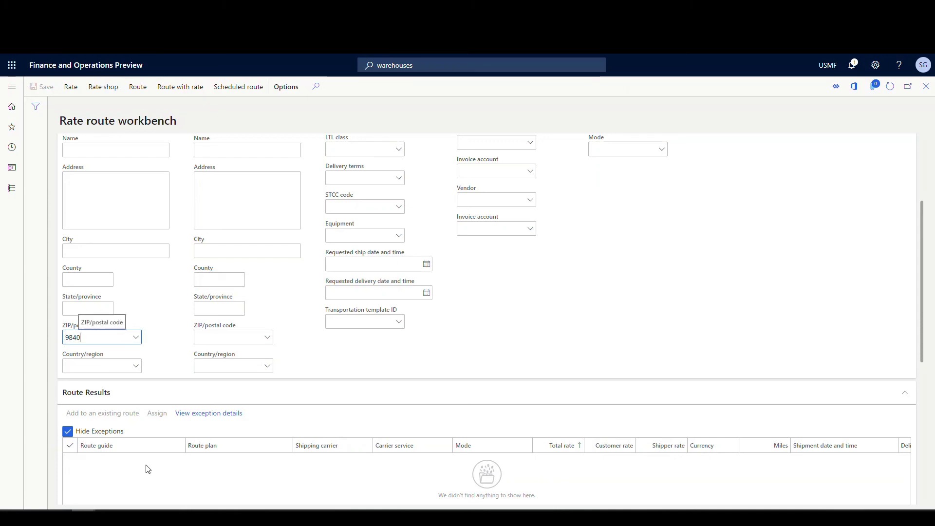
type("1")
key("Tab")
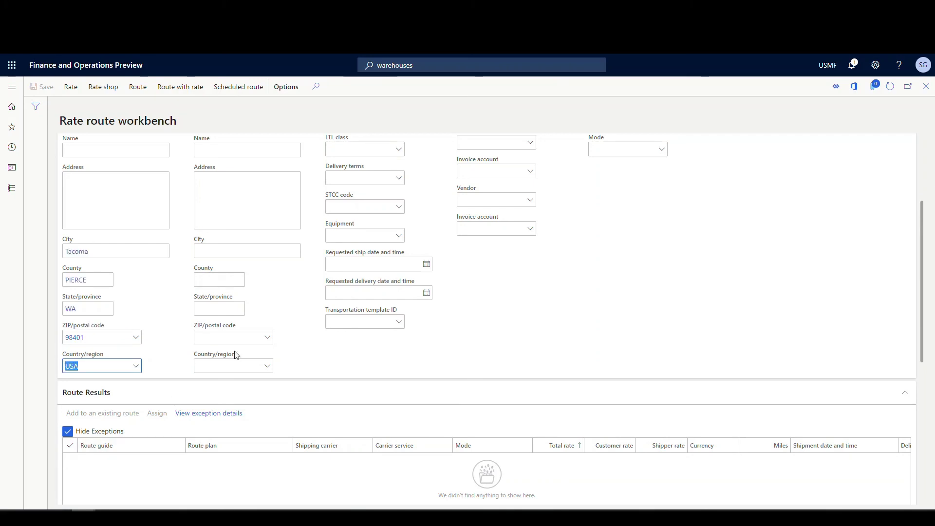
Set the destination ZIP/postal code to 31001 in the rate route criteria
left_click(229, 338)
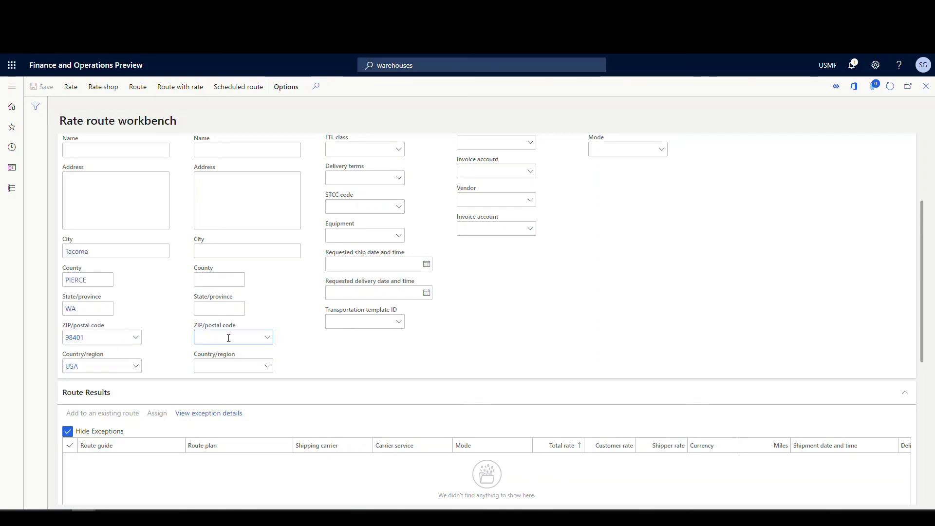
type("310")
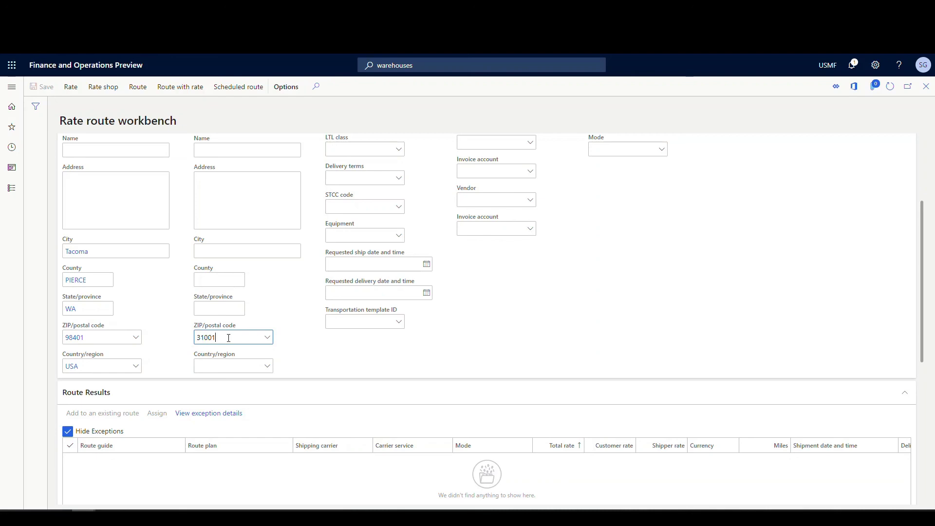
type("01")
key("Tab")
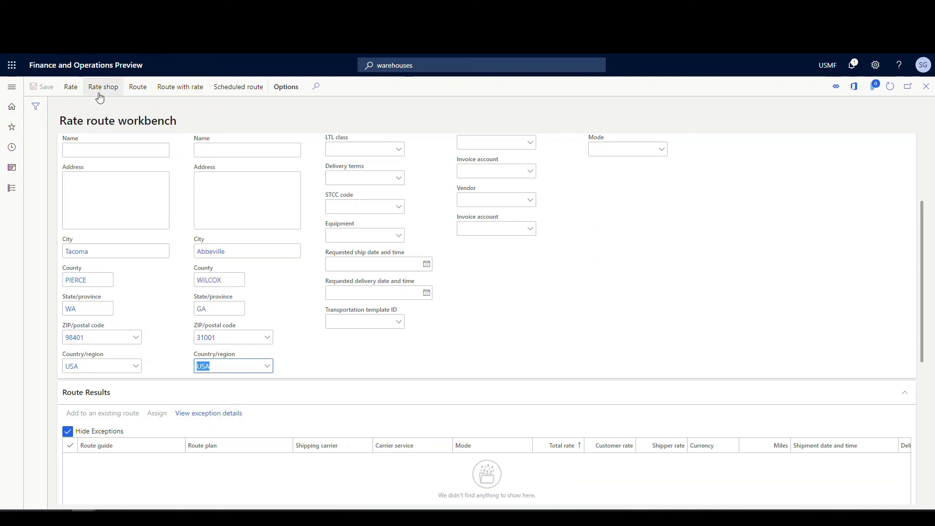
Rate shop the route and check the total rates of the Normal - Janus and 2nd Day - Janus results
left_click(100, 91)
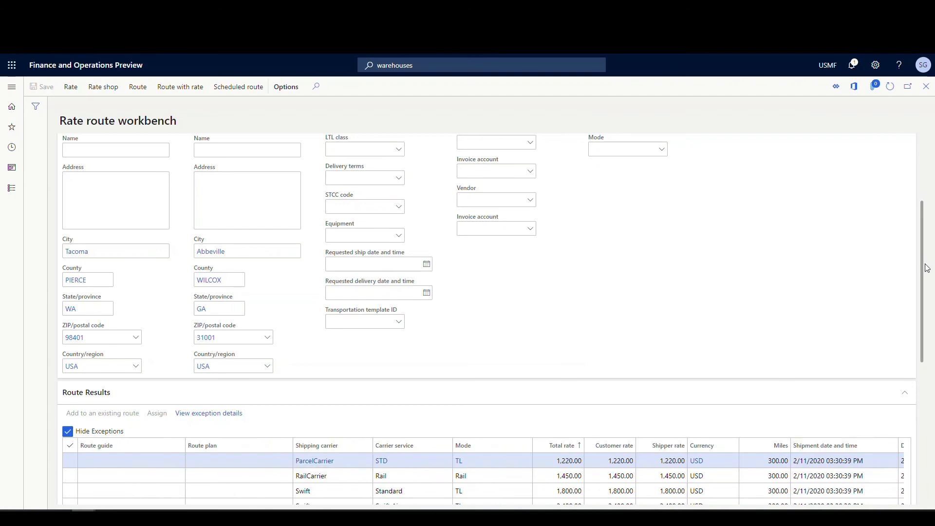
left_click_drag(926, 273, 926, 340)
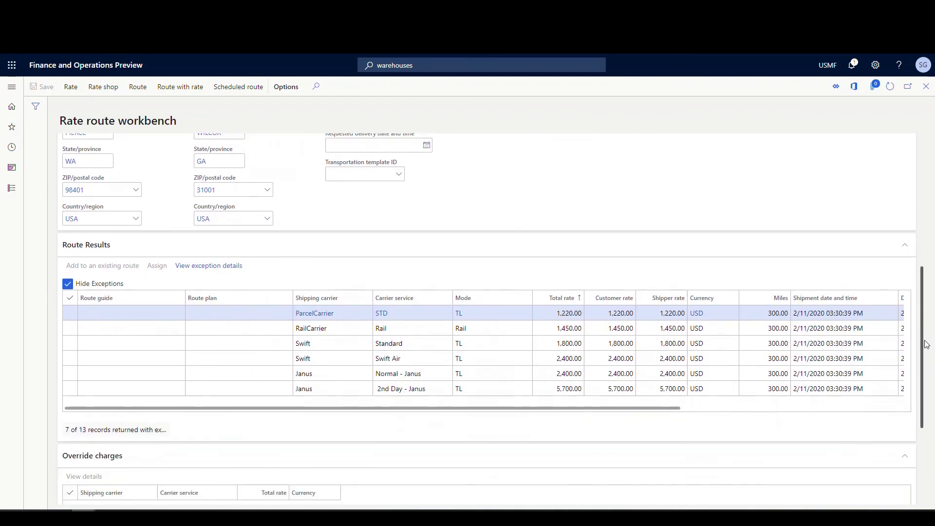
left_click(317, 372)
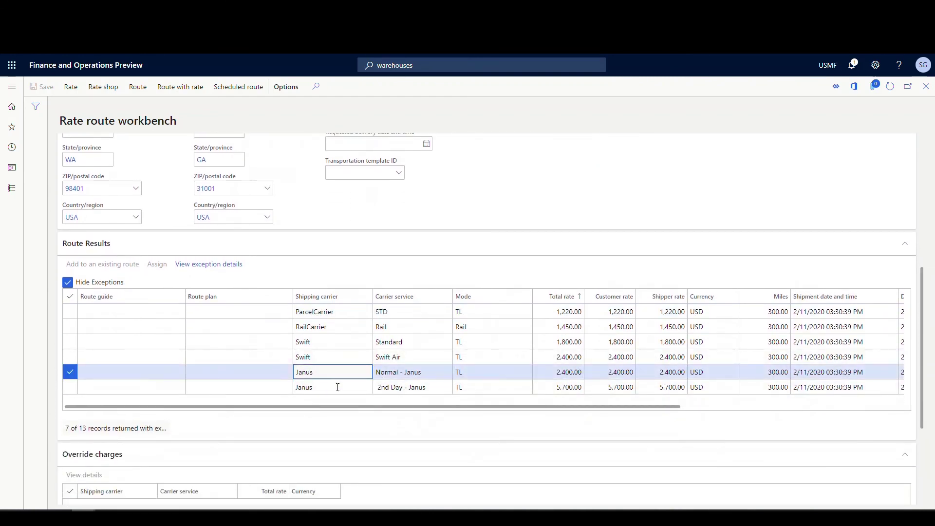
left_click(338, 390, "shift")
left_click(337, 372)
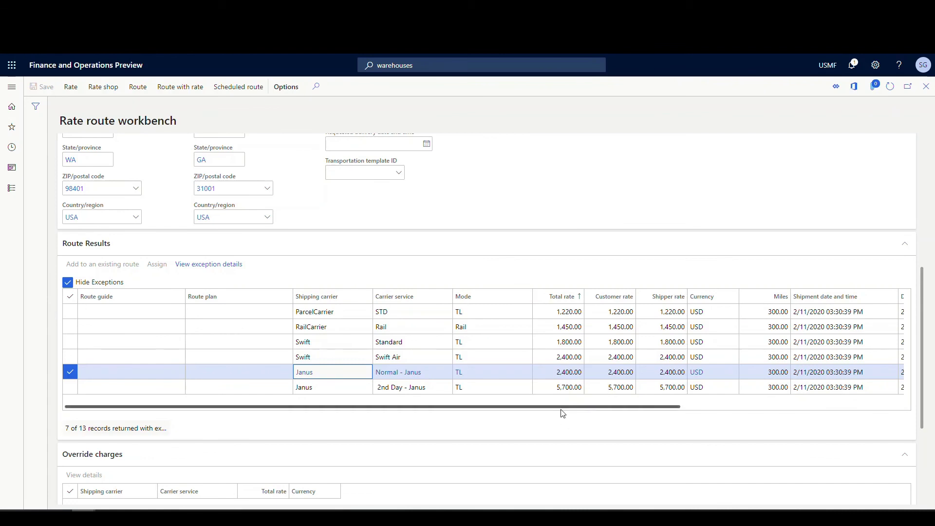
left_click(563, 389)
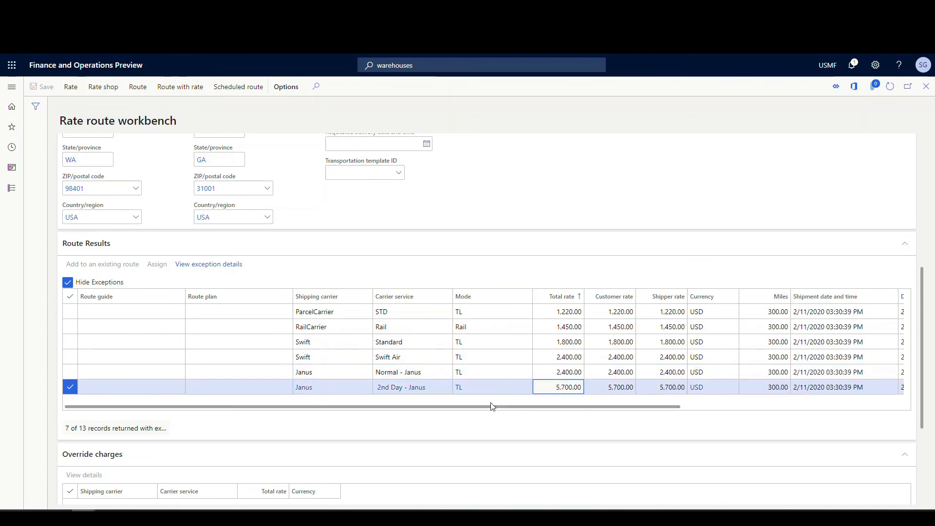
Compare the transit days of the Normal - Janus and 2nd Day - Janus services in the route results
left_click_drag(493, 409, 719, 395)
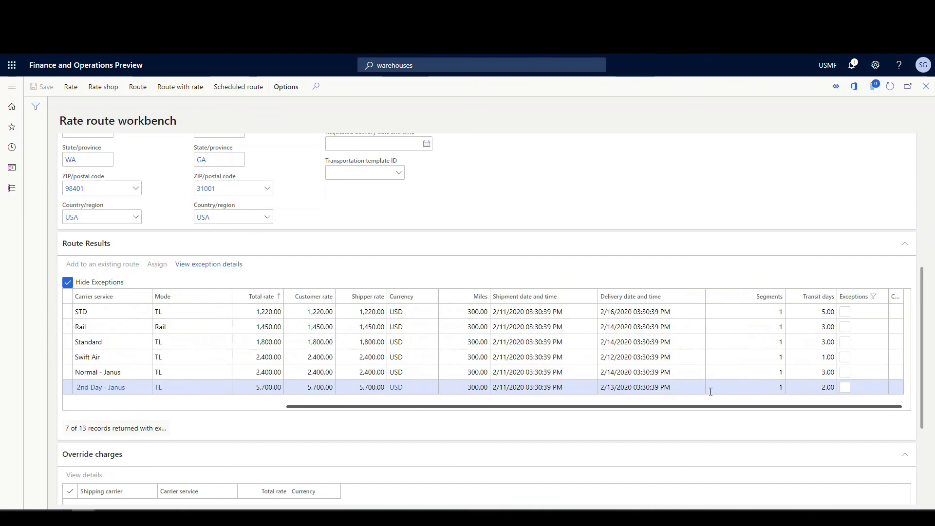
left_click(800, 372)
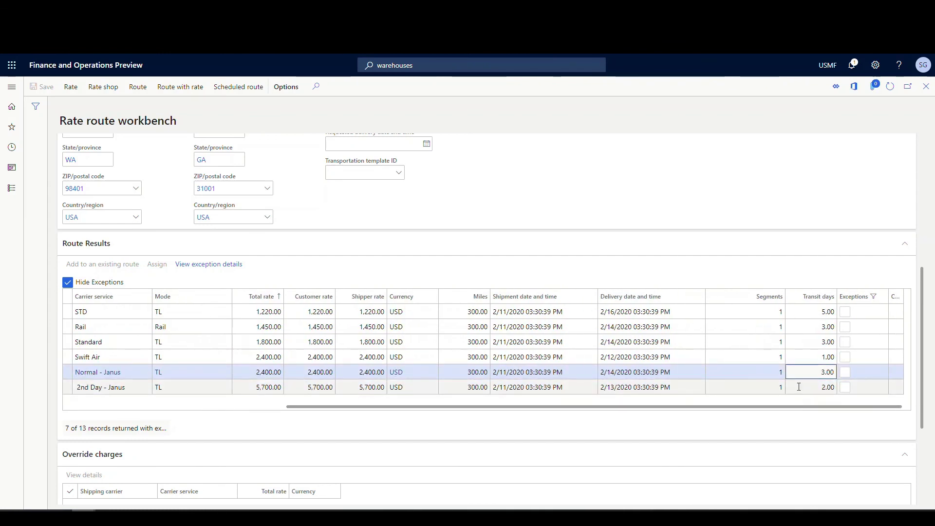
left_click(799, 387)
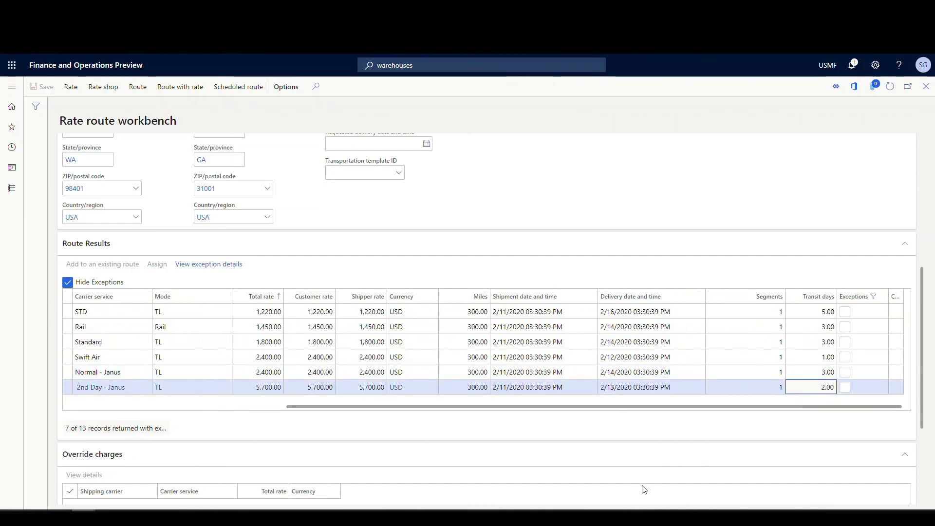